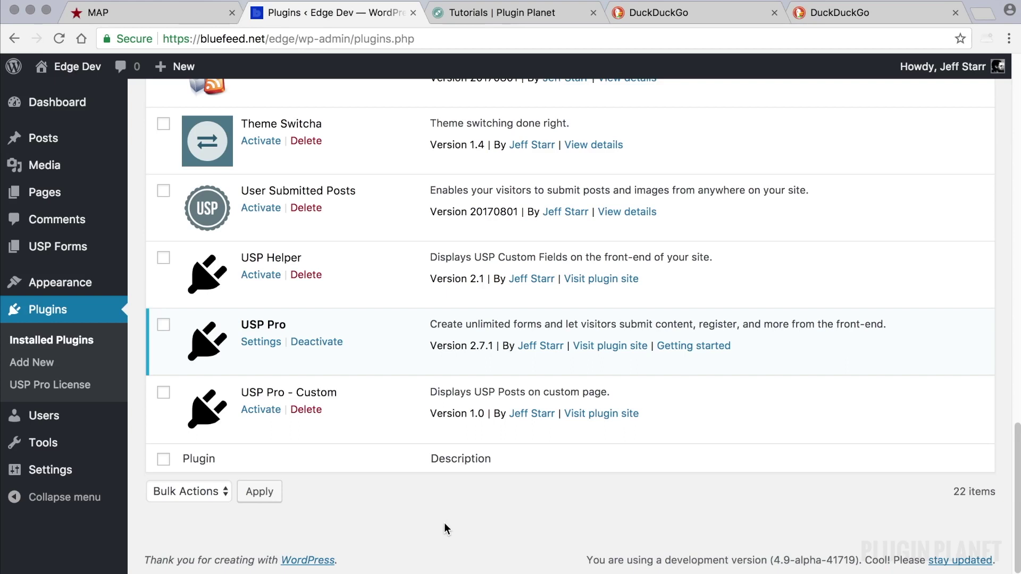
# - Open the USP Forms list and highlight the four demo form shortcodes
pyautogui.click(450, 523)
pyautogui.click(83, 249)
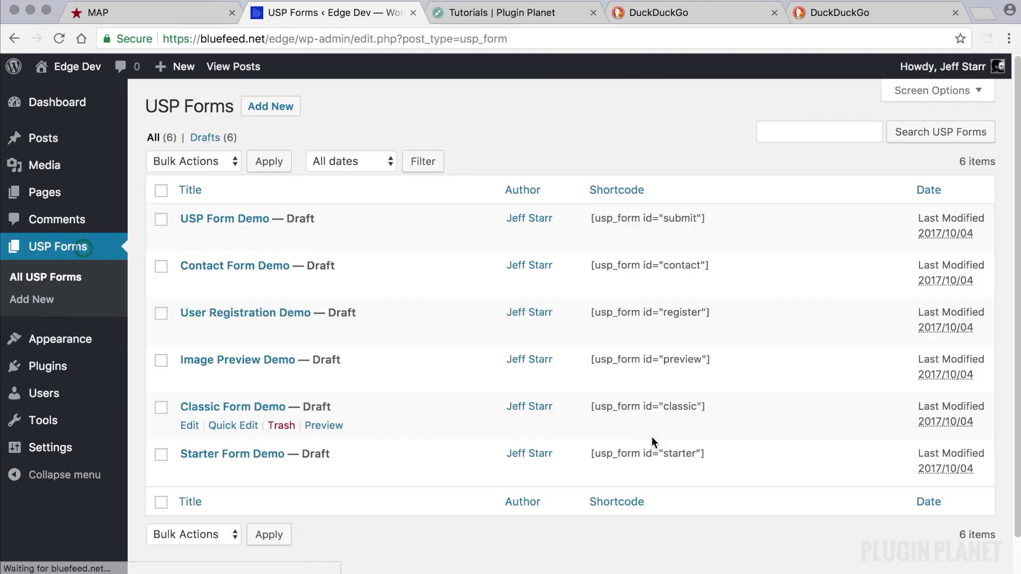
pyautogui.moveTo(725, 220); pyautogui.dragTo(589, 218)
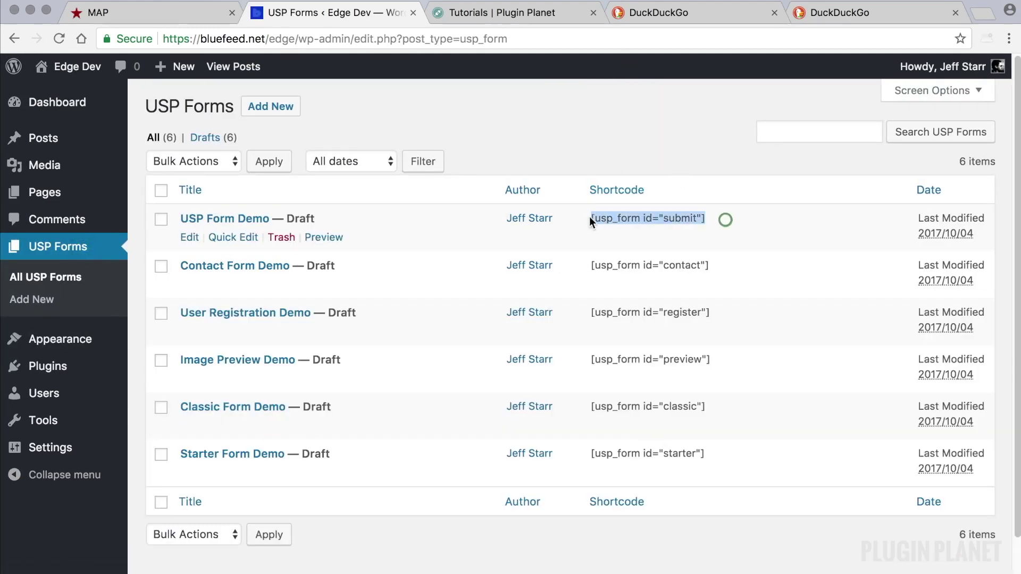
pyautogui.moveTo(717, 264); pyautogui.dragTo(589, 265)
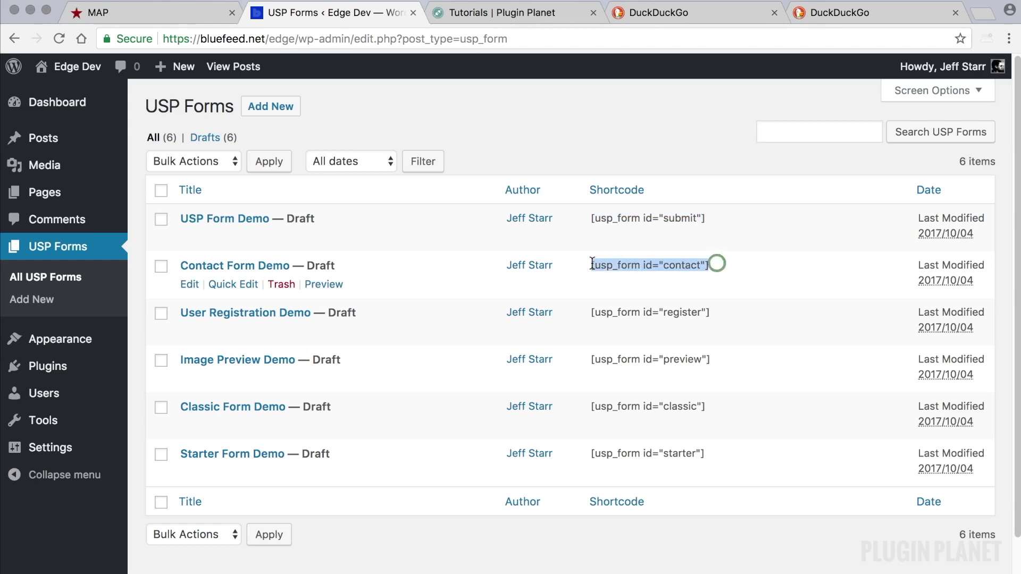
pyautogui.moveTo(719, 306); pyautogui.dragTo(589, 313)
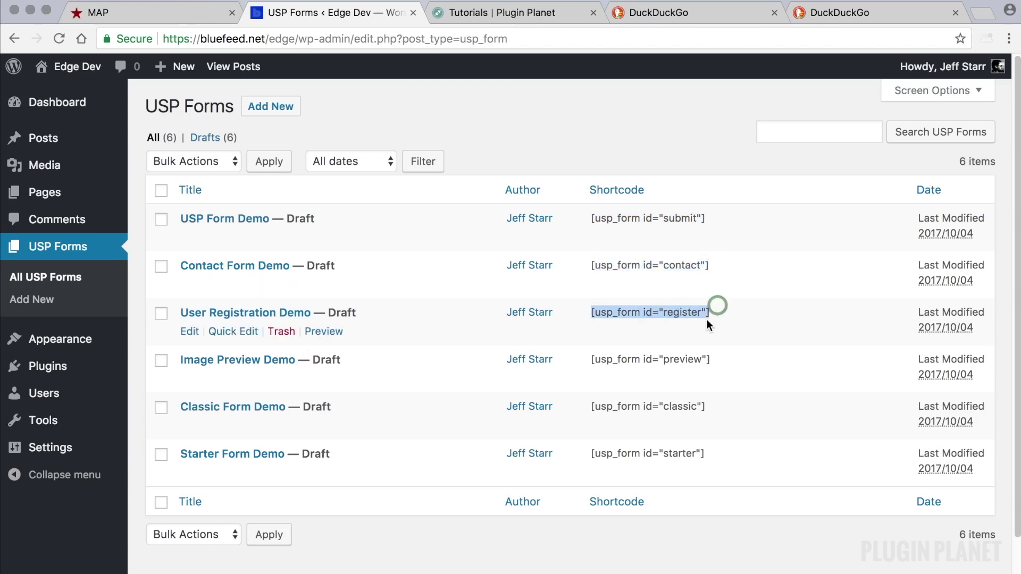
pyautogui.moveTo(717, 359); pyautogui.dragTo(590, 360)
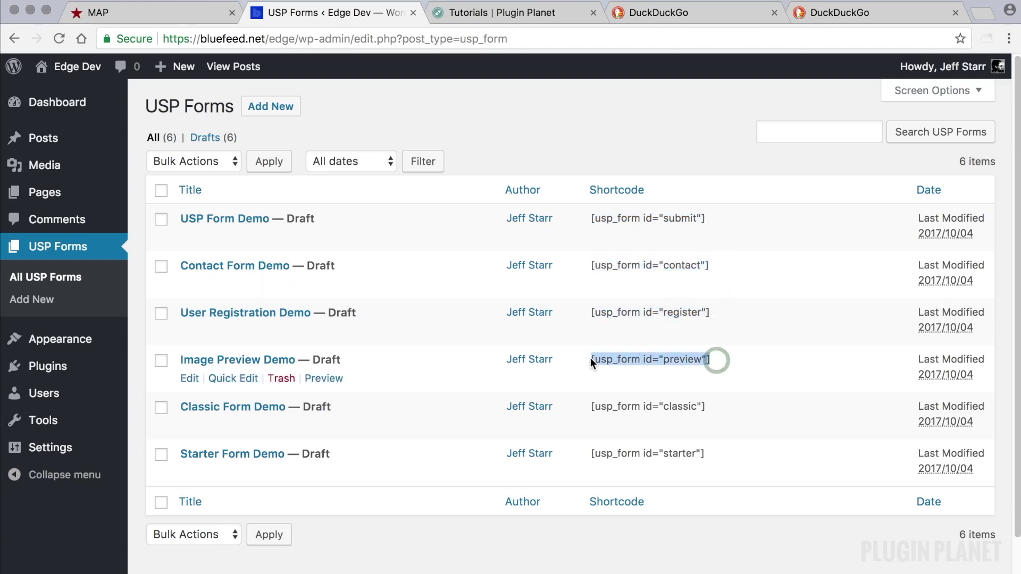
# - Highlight the submit and contact ids, then open Contact Form Demo for editing
pyautogui.click(691, 218)
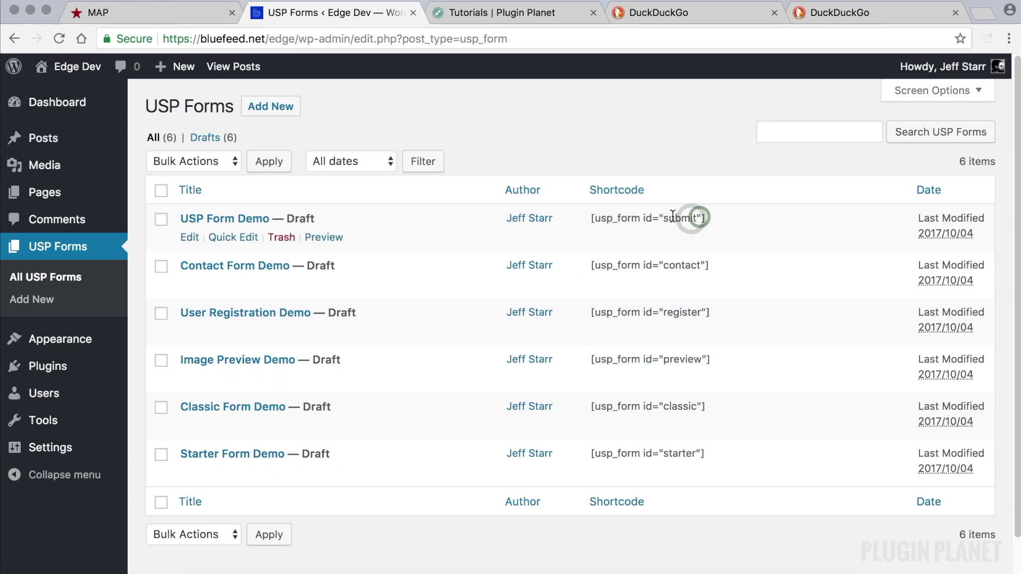
pyautogui.doubleClick(697, 218)
pyautogui.moveTo(703, 266); pyautogui.dragTo(659, 266)
pyautogui.click(271, 271)
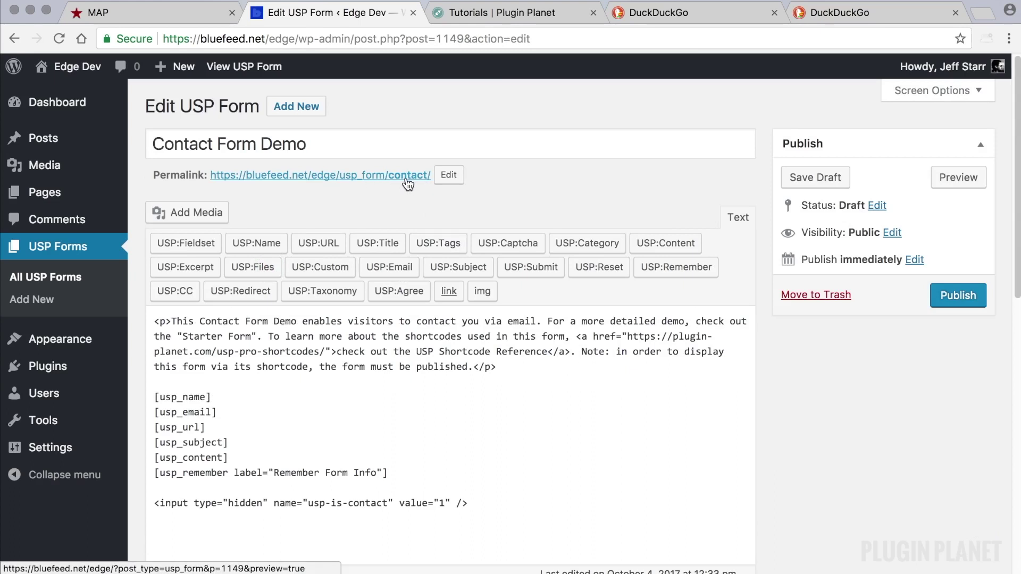
# - Highlight 'contact' in the usp_shortcode custom field, then return to All USP Forms
pyautogui.scroll(-10, 616, 360)
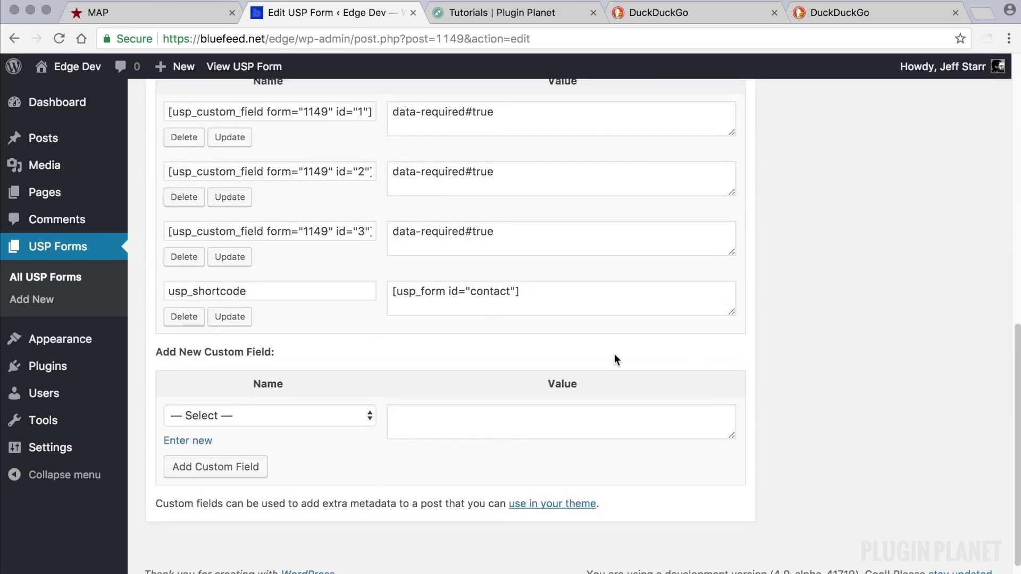
pyautogui.moveTo(512, 289); pyautogui.dragTo(470, 289)
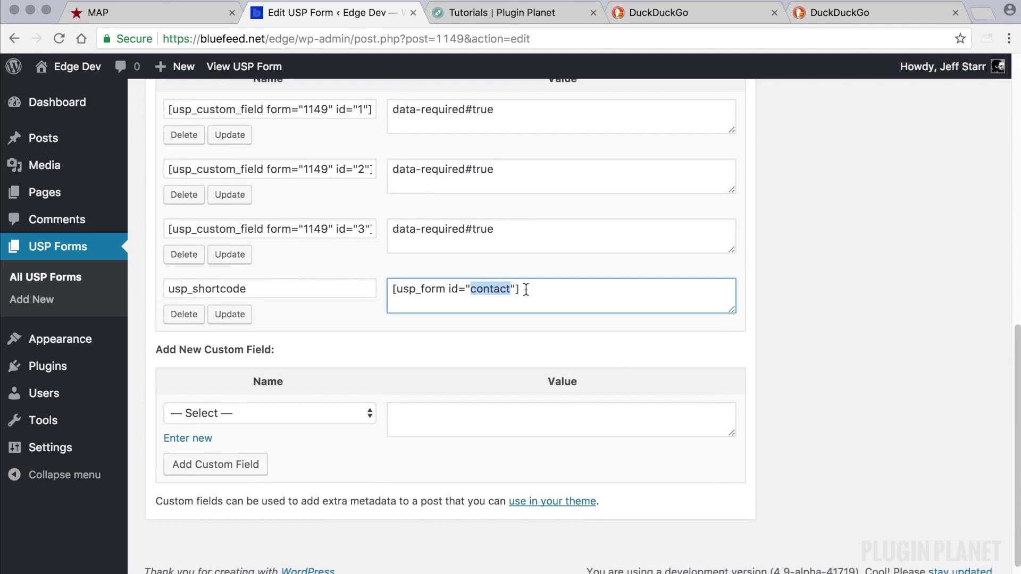
pyautogui.scroll(10, 797, 351)
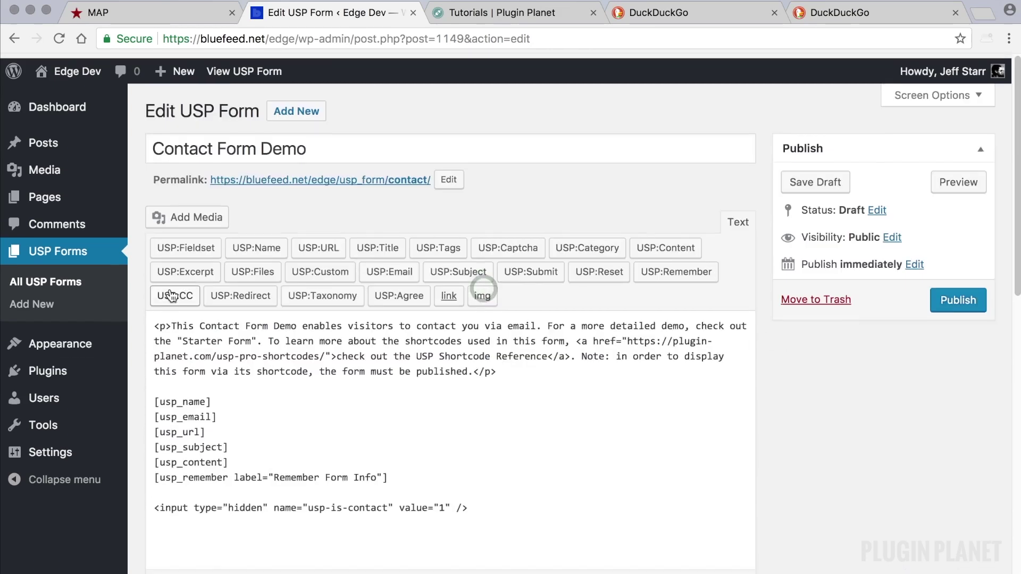
pyautogui.click(101, 281)
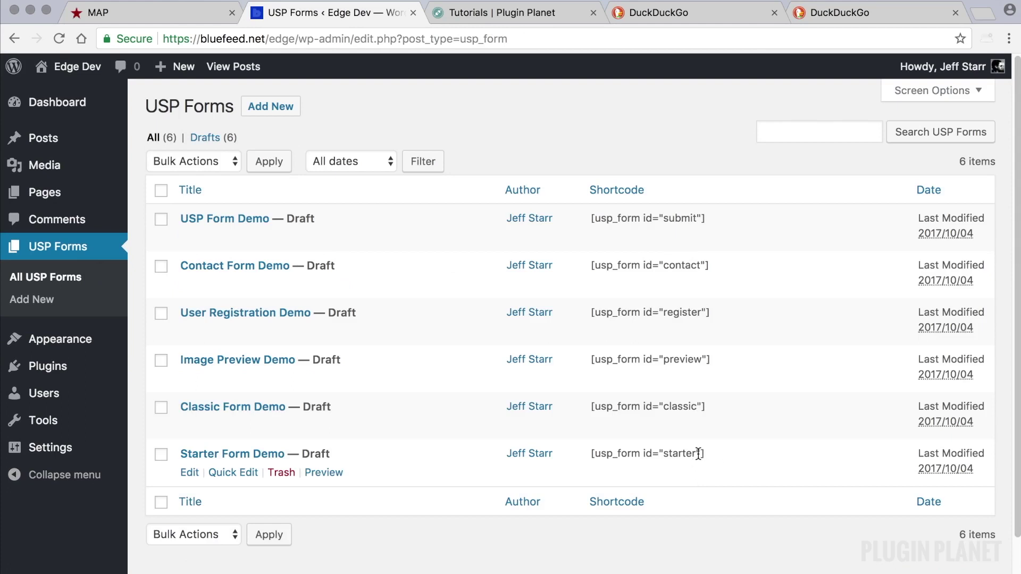
# - Highlight the starter, classic, preview and submit shortcode ids, then open USP Form Demo
pyautogui.moveTo(684, 453); pyautogui.dragTo(663, 453)
pyautogui.moveTo(698, 405); pyautogui.dragTo(664, 406)
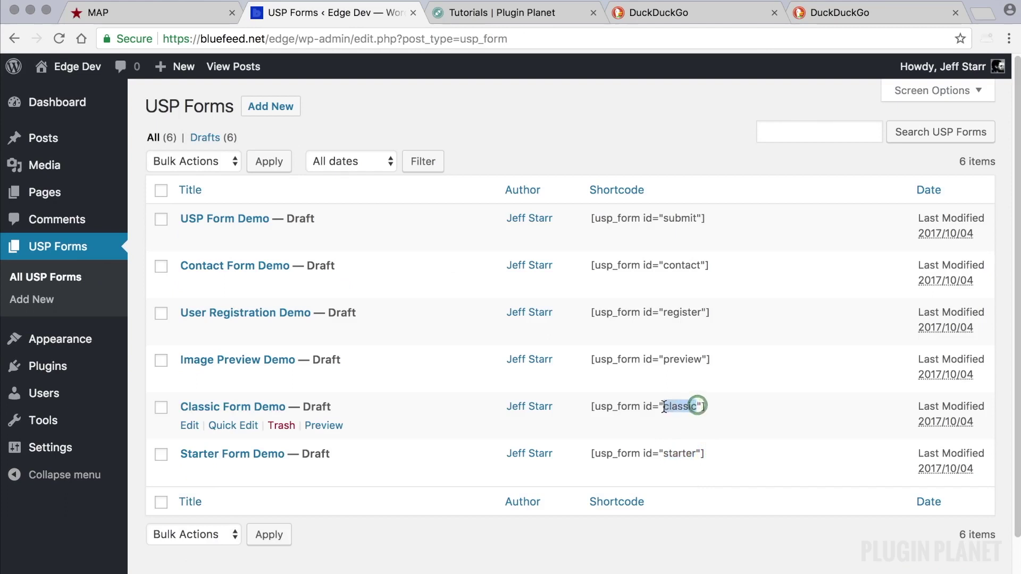
pyautogui.moveTo(701, 360); pyautogui.dragTo(663, 360)
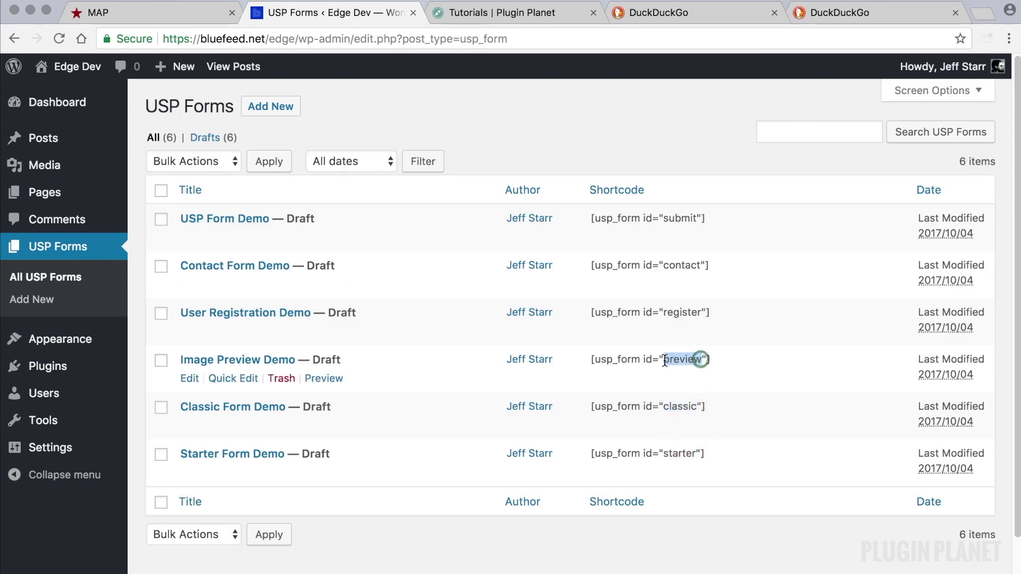
pyautogui.moveTo(696, 218); pyautogui.dragTo(663, 218)
pyautogui.click(243, 218)
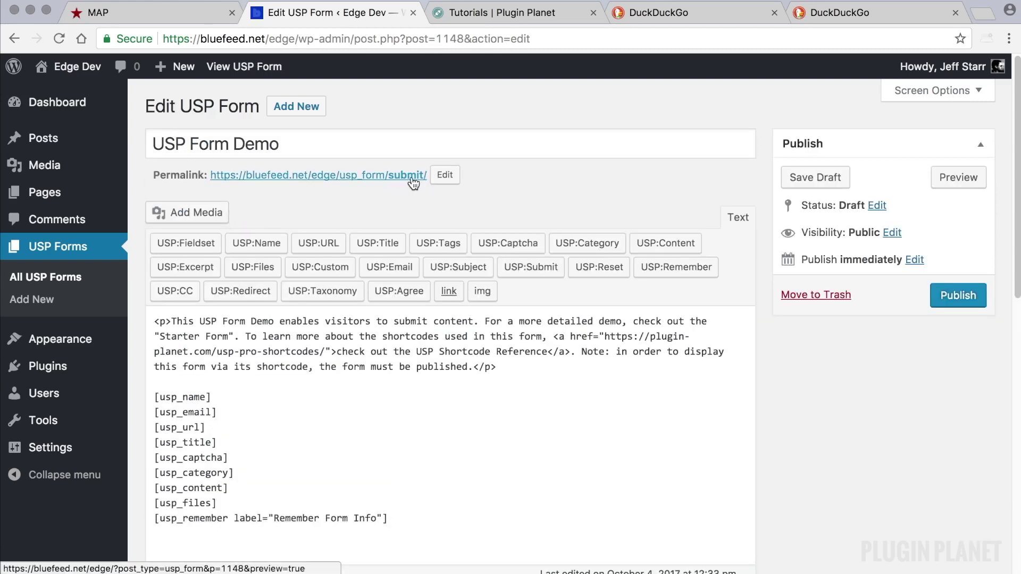
# - Check the 'submit' value in USP Form Demo's usp_shortcode custom field
pyautogui.scroll(-7, 796, 457)
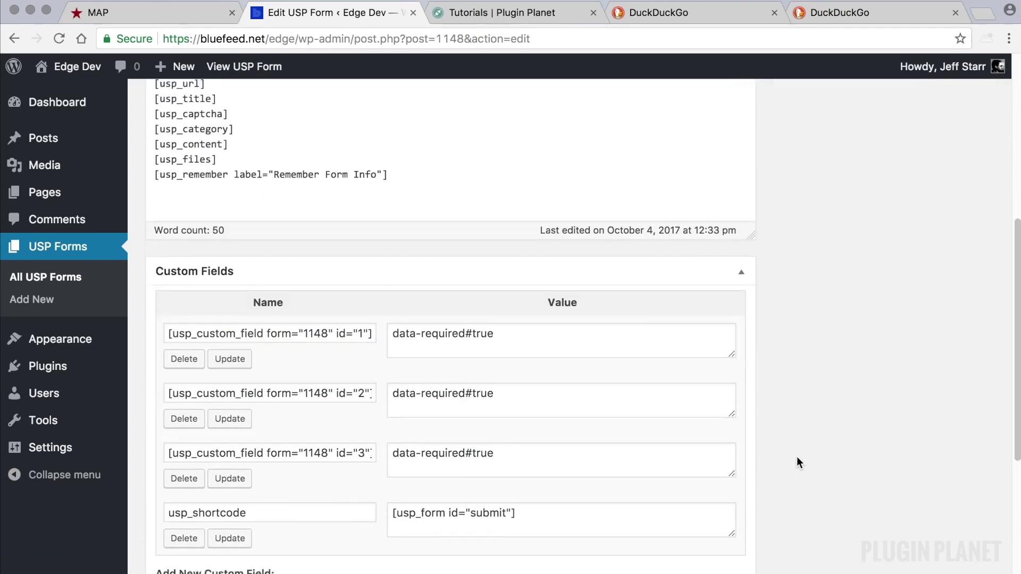
pyautogui.doubleClick(505, 500)
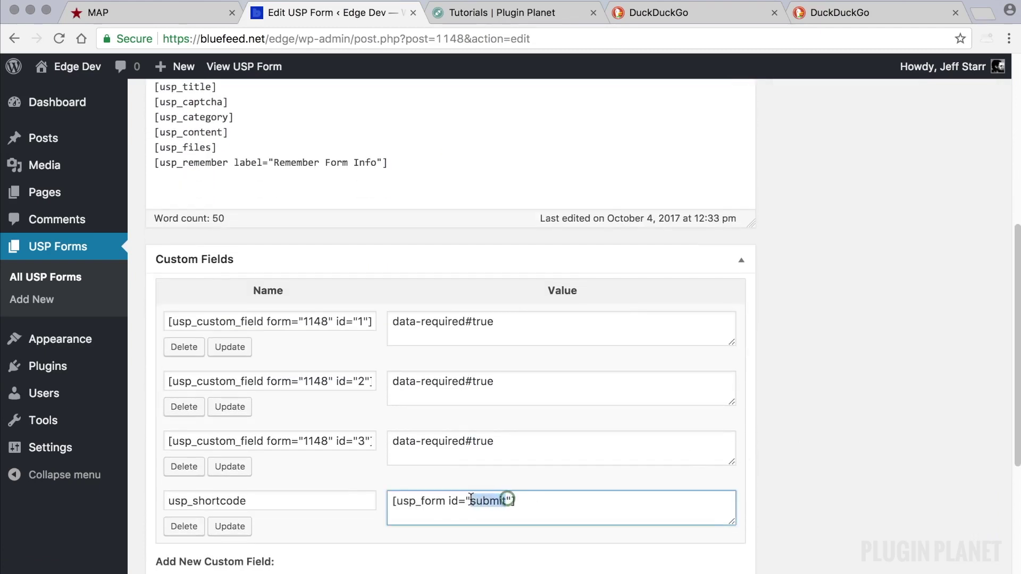
pyautogui.click(506, 500)
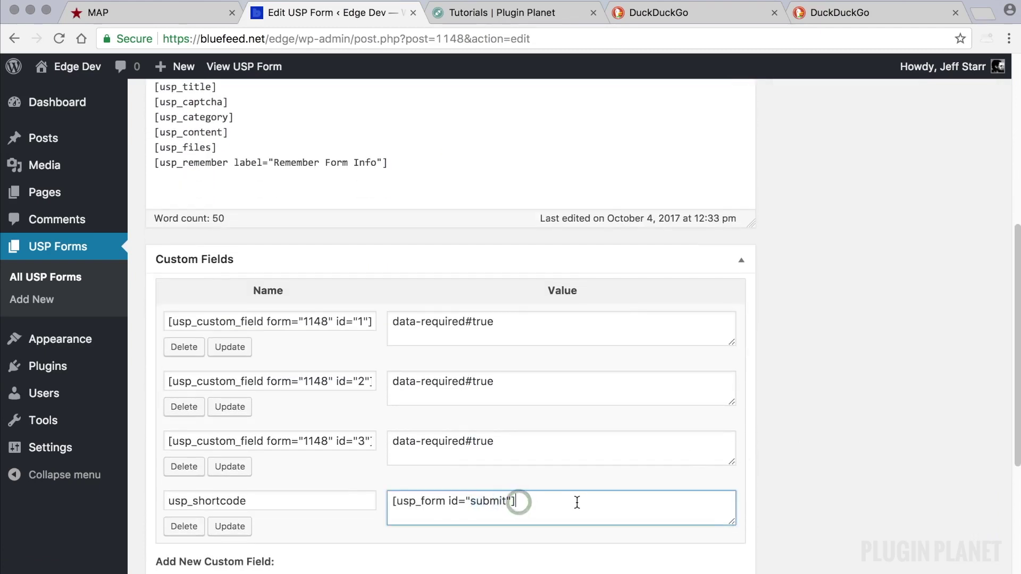
pyautogui.scroll(3, 815, 449)
pyautogui.scroll(5, 815, 451)
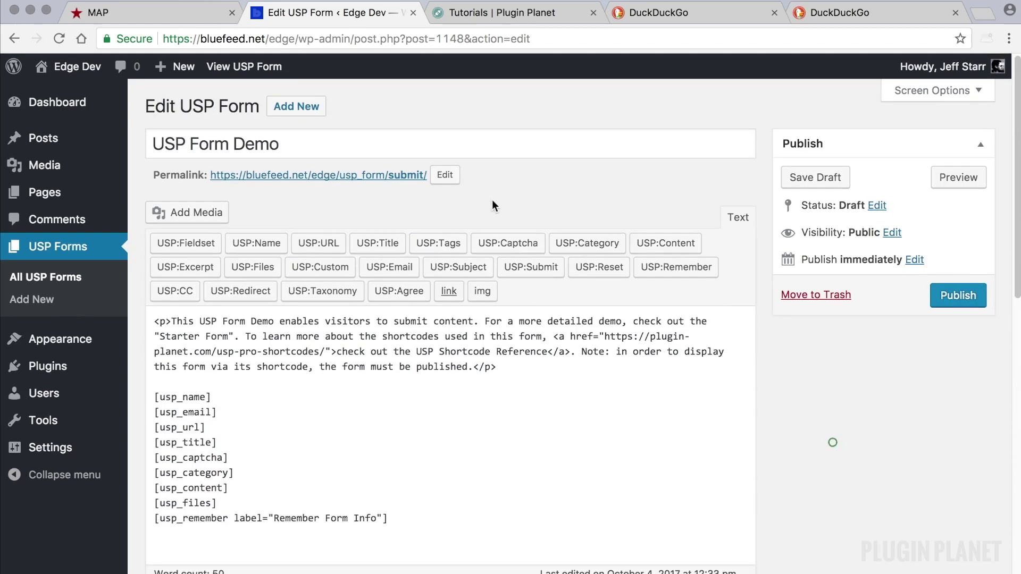
# - Change USP Form Demo's permalink slug to submit-post
pyautogui.click(445, 175)
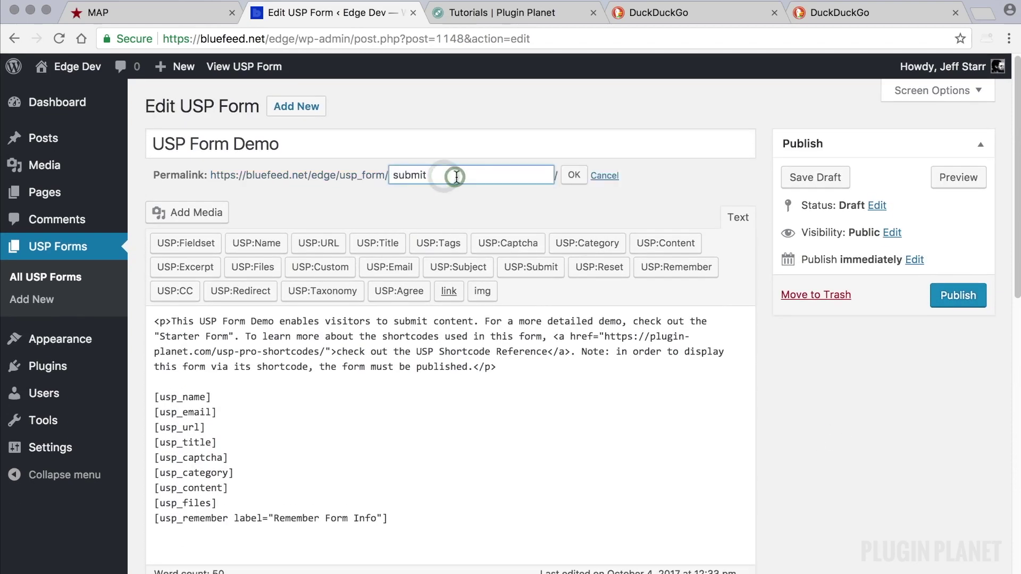
pyautogui.write('-post')
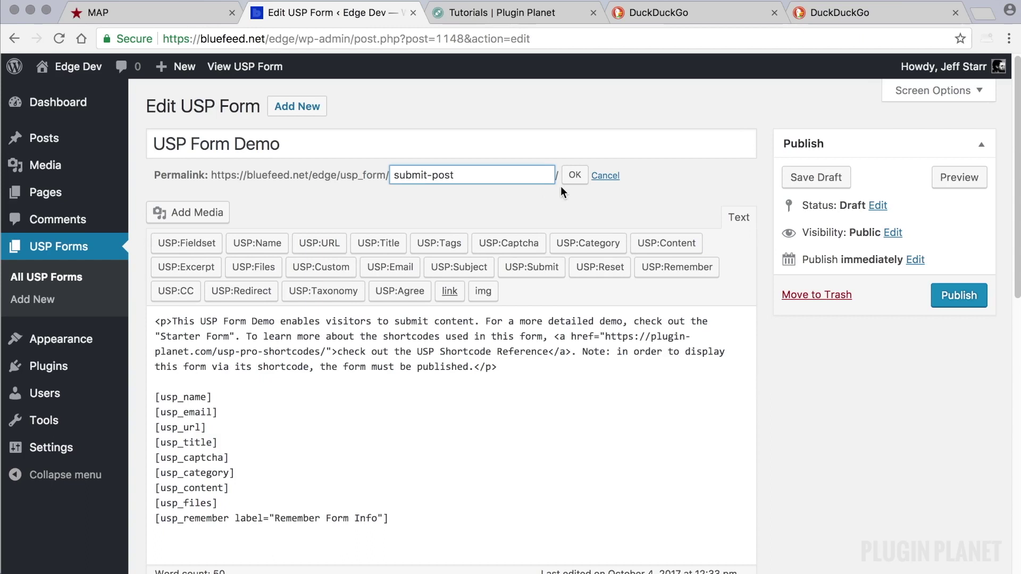
pyautogui.click(574, 174)
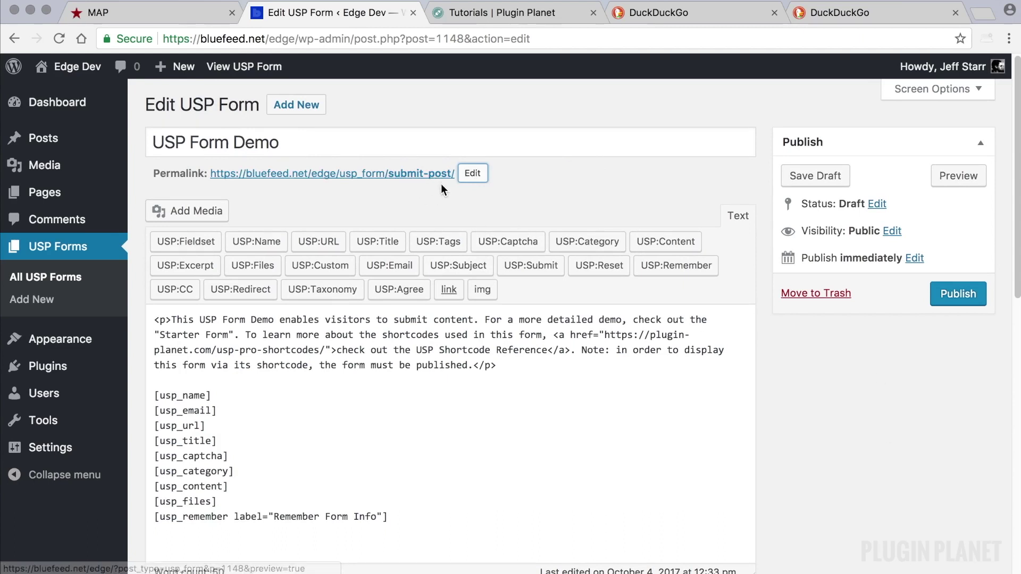
# - Make the usp_shortcode value submit-post, update the field, and save the draft
pyautogui.scroll(-5, 892, 401)
pyautogui.scroll(-8, 891, 400)
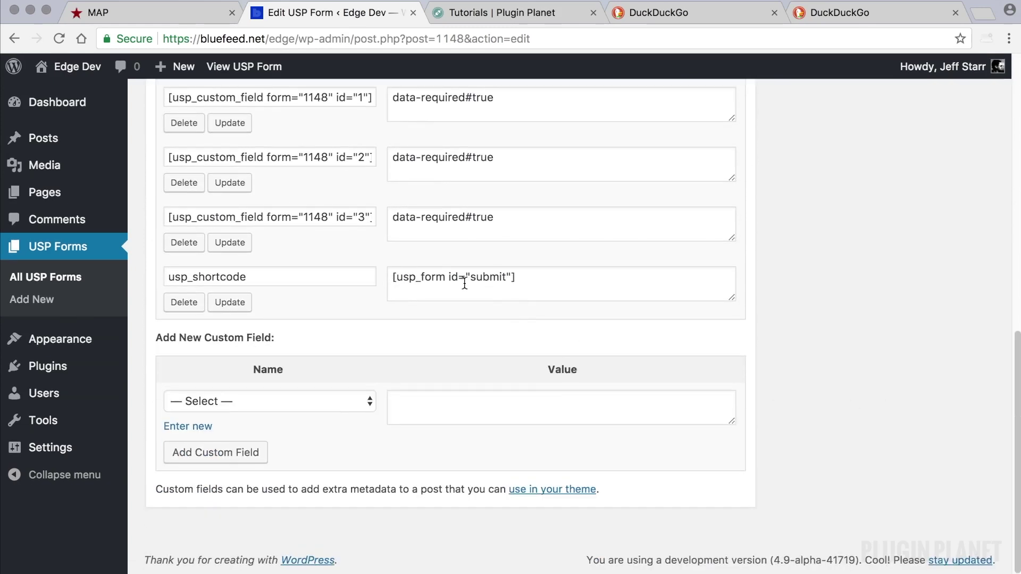
pyautogui.scroll(13, 912, 437)
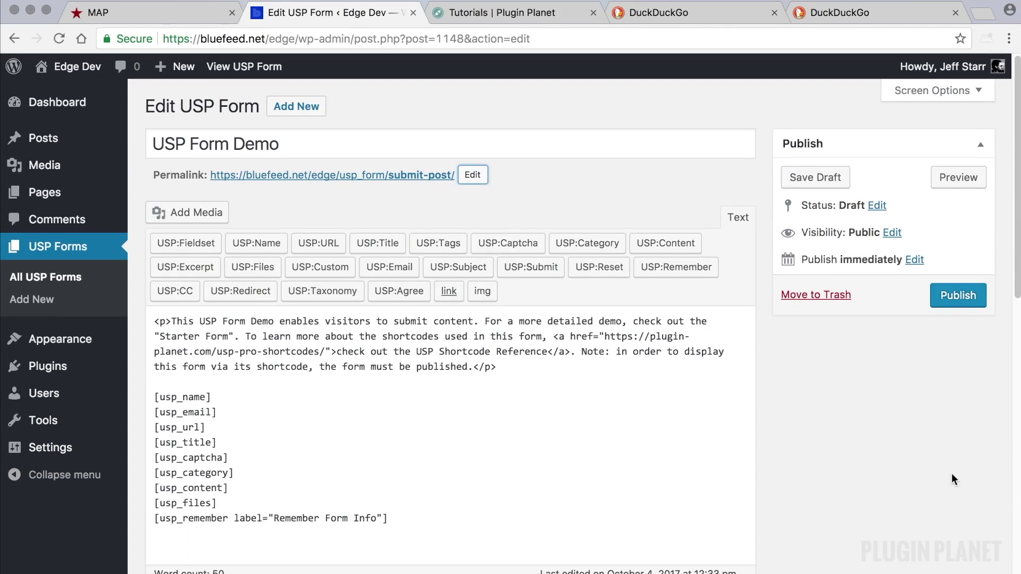
pyautogui.scroll(-9, 891, 453)
pyautogui.click(509, 451)
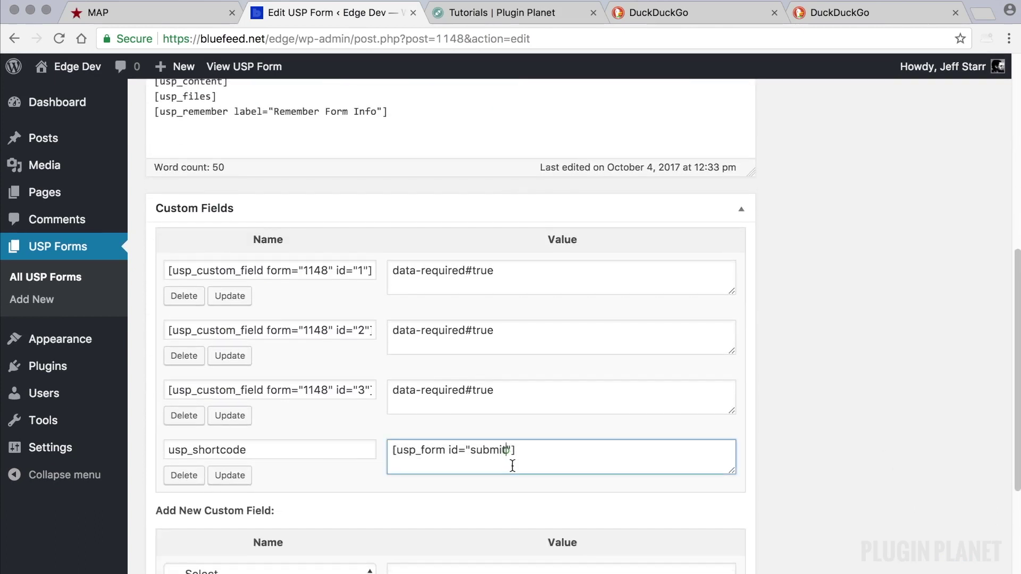
pyautogui.write('-post')
pyautogui.click(235, 479)
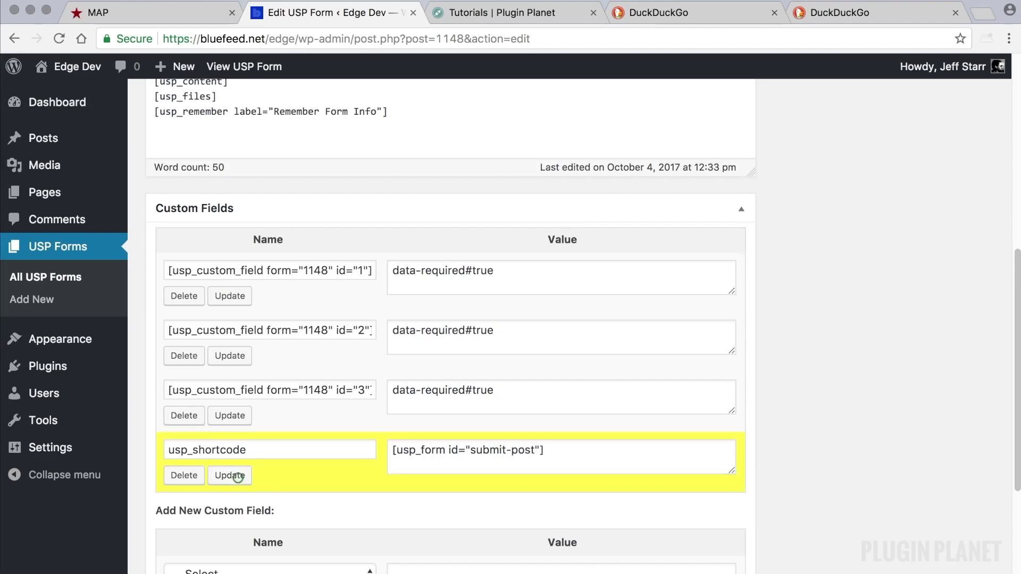
pyautogui.scroll(10, 897, 467)
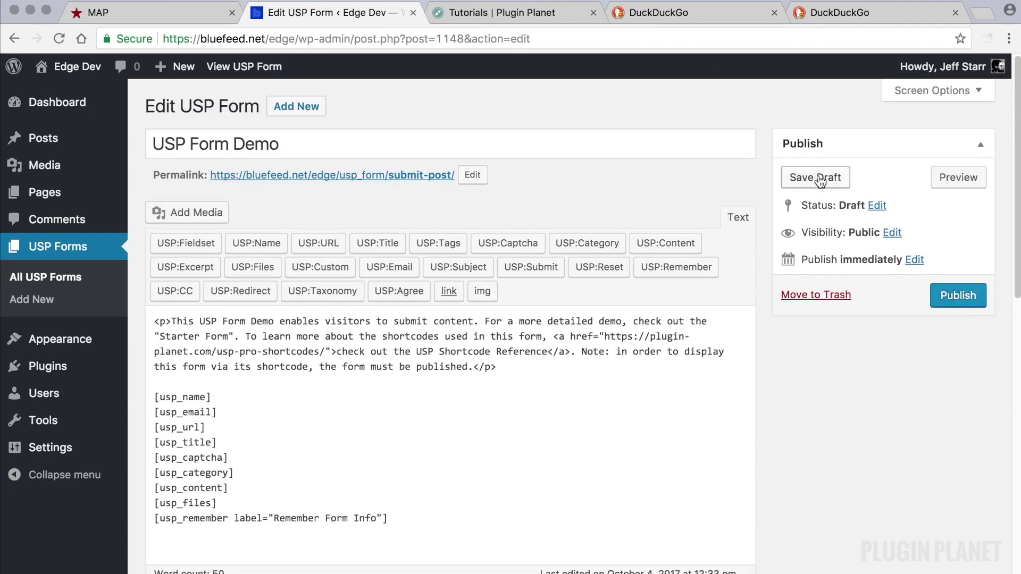
pyautogui.click(817, 176)
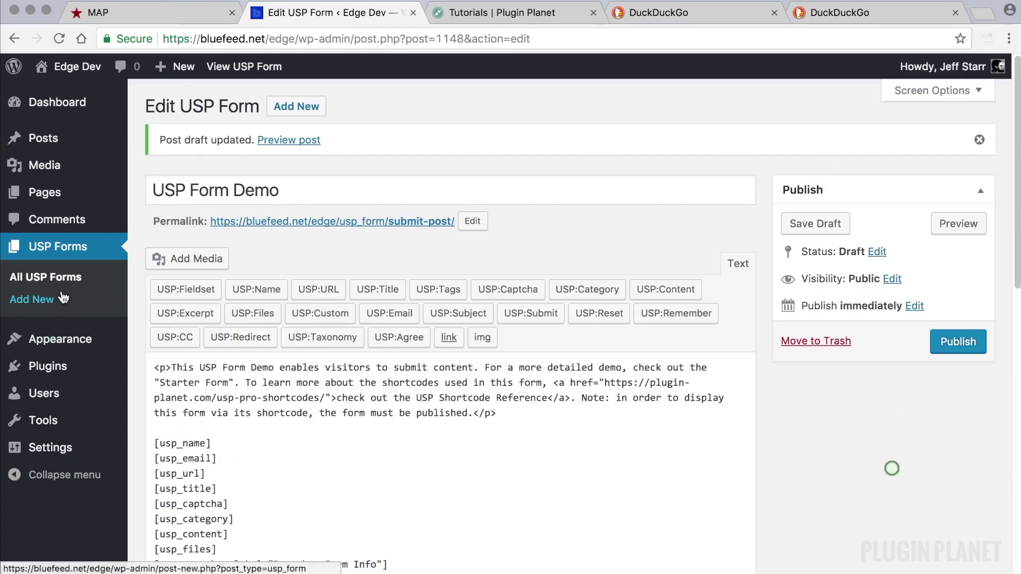
pyautogui.click(66, 277)
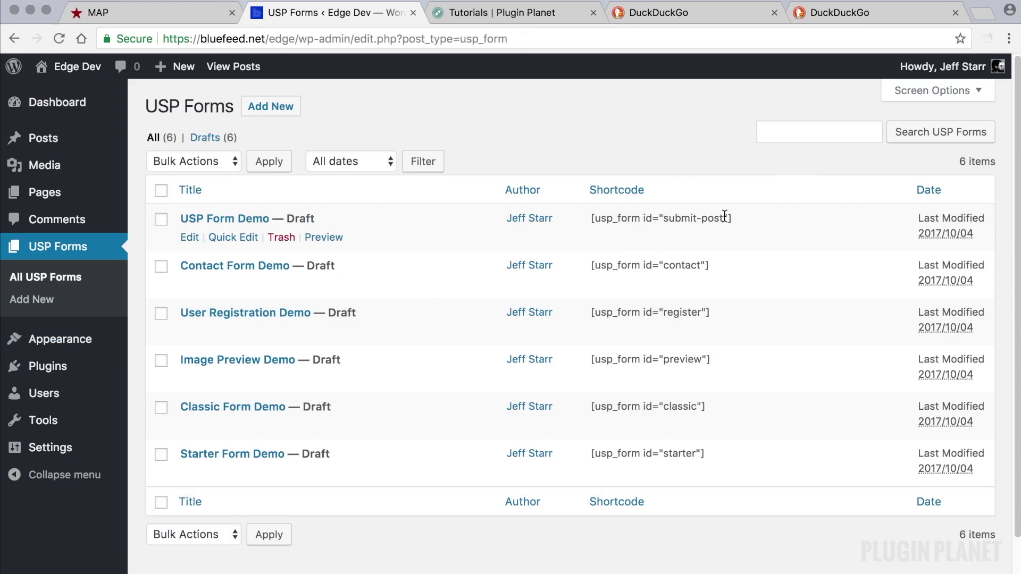
pyautogui.moveTo(724, 215); pyautogui.dragTo(663, 218)
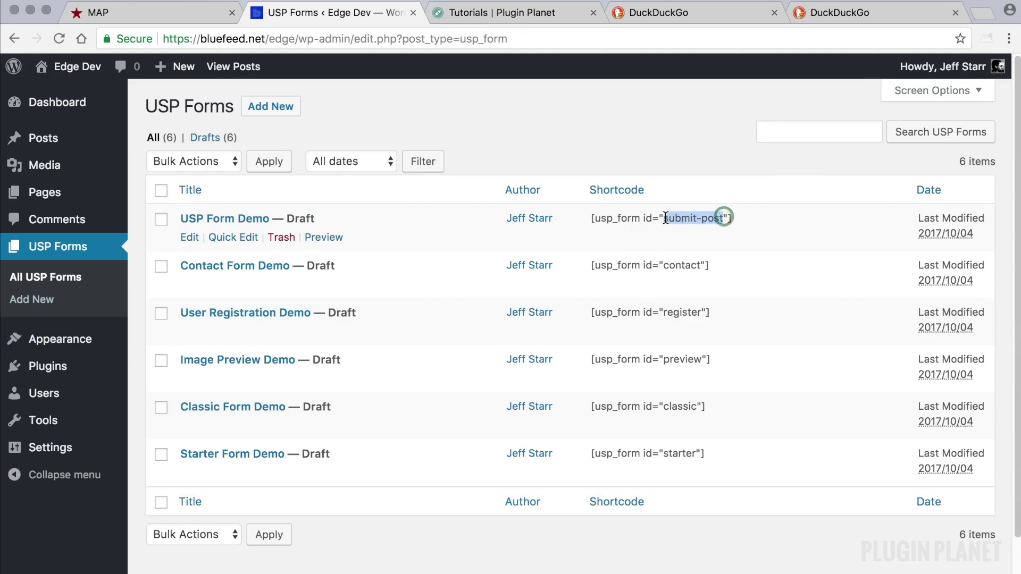
pyautogui.click(243, 226)
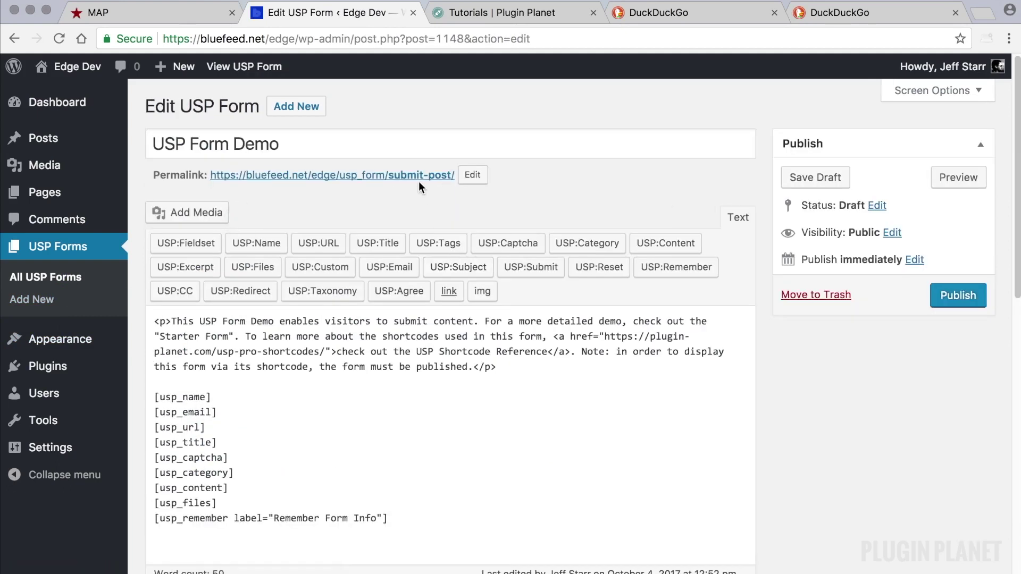
pyautogui.click(101, 282)
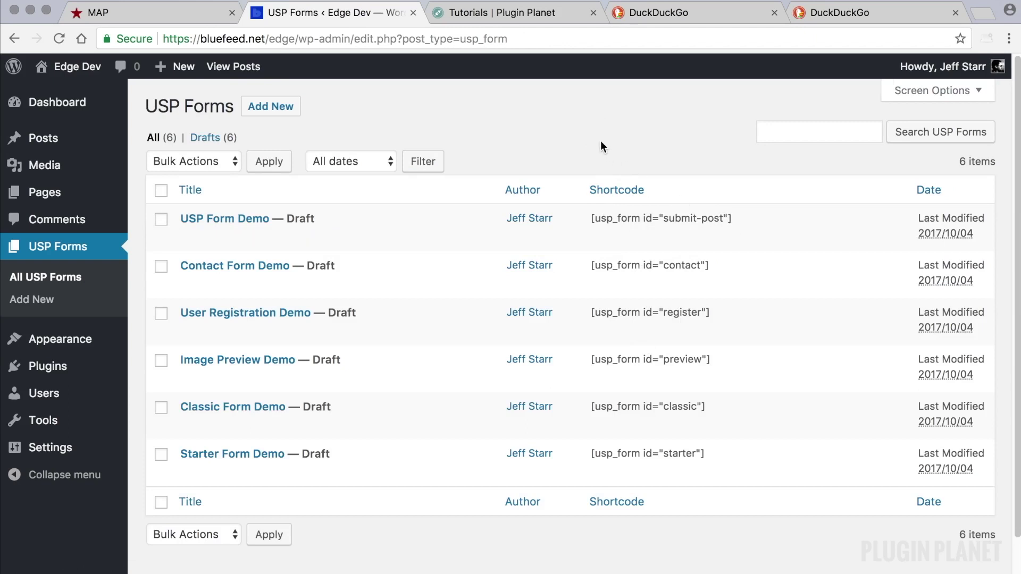
pyautogui.moveTo(723, 218); pyautogui.dragTo(664, 217)
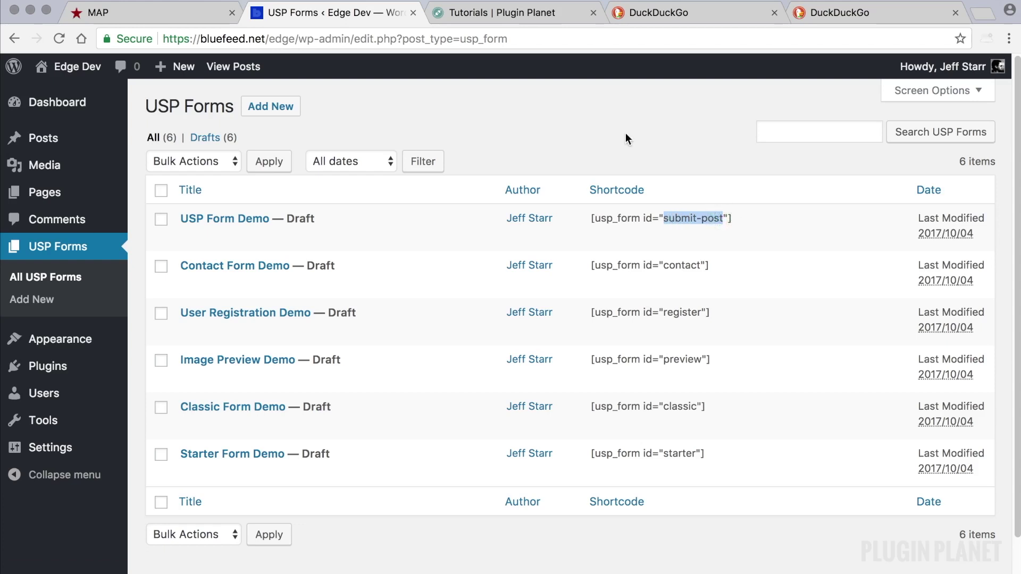
pyautogui.click(550, 131)
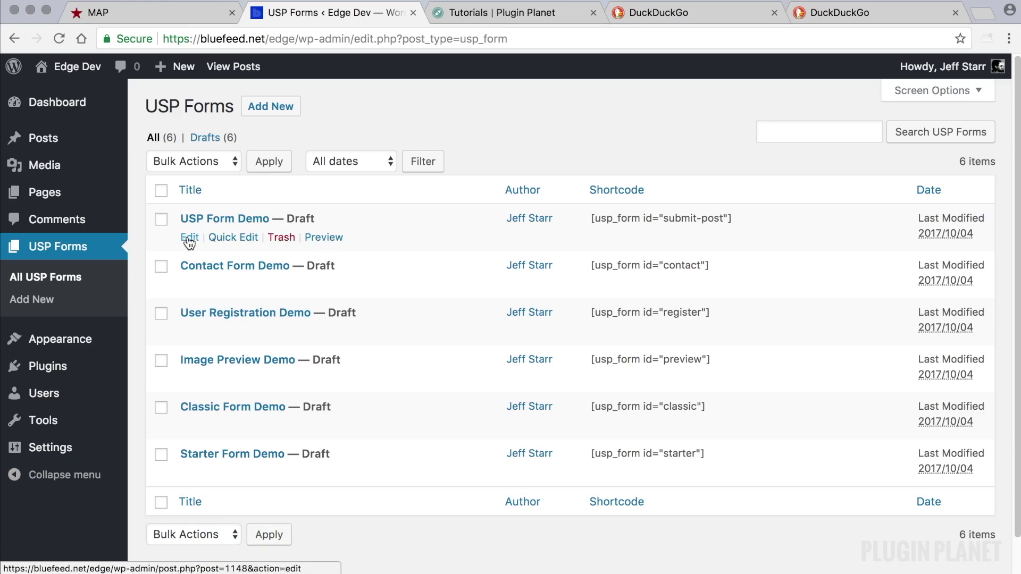
# - Copy USP Form Demo's shortcode, paste it into Example Page, and update the page
pyautogui.moveTo(740, 218); pyautogui.dragTo(588, 216)
pyautogui.press('super+c')
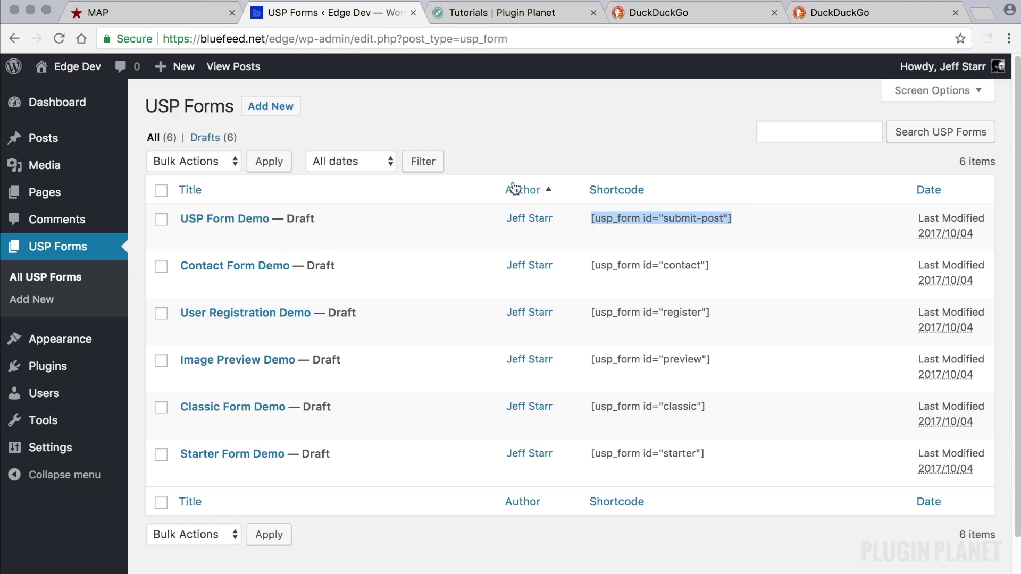
pyautogui.moveTo(53, 193)
pyautogui.click(171, 196)
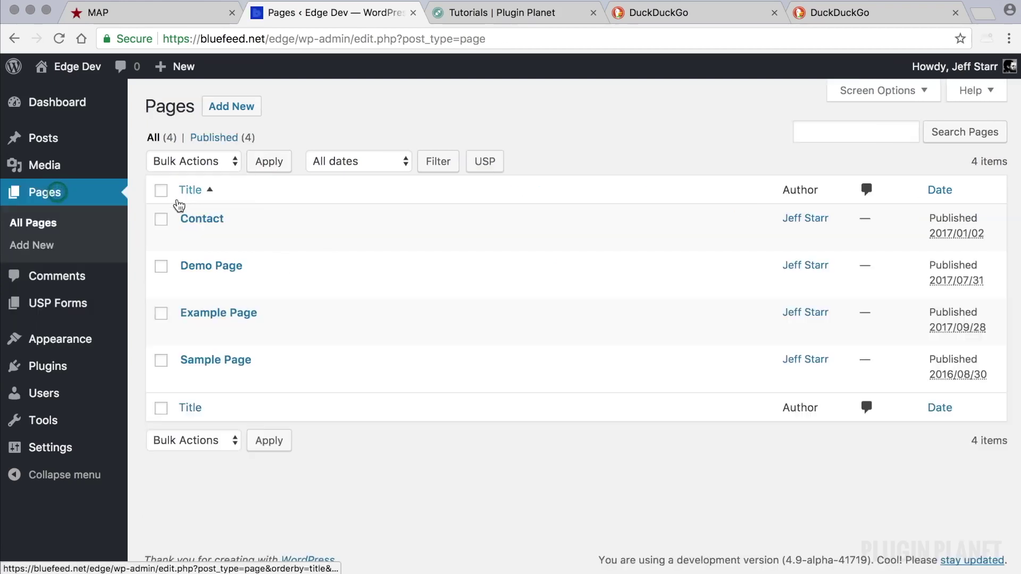
pyautogui.click(218, 313)
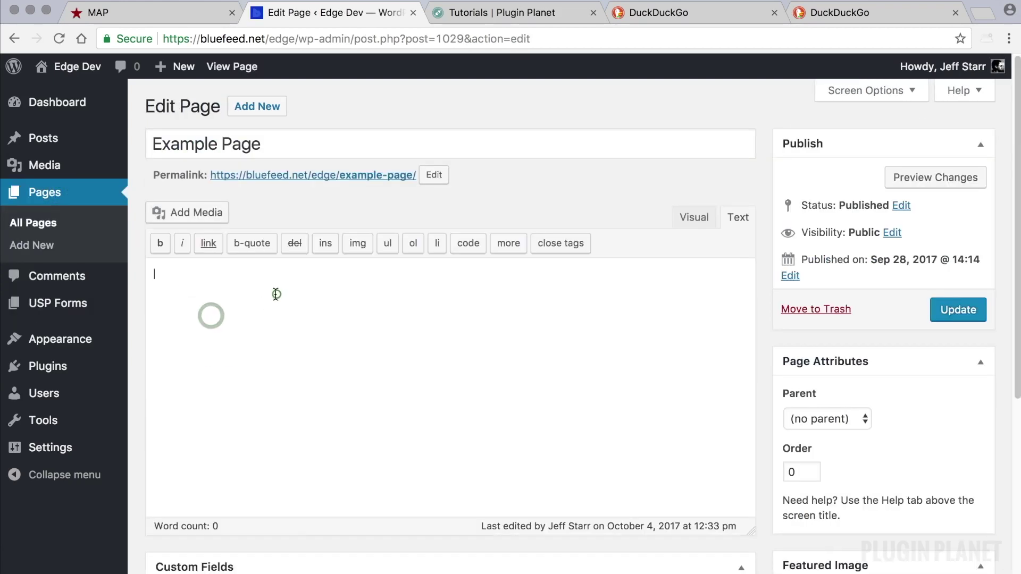
pyautogui.click(276, 294)
pyautogui.press('super+v')
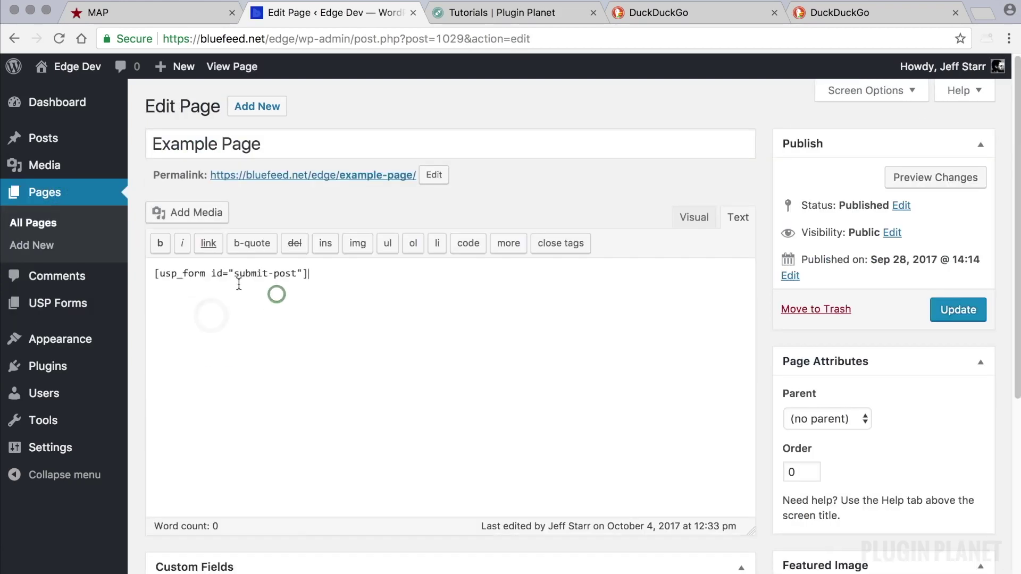
pyautogui.click(934, 315)
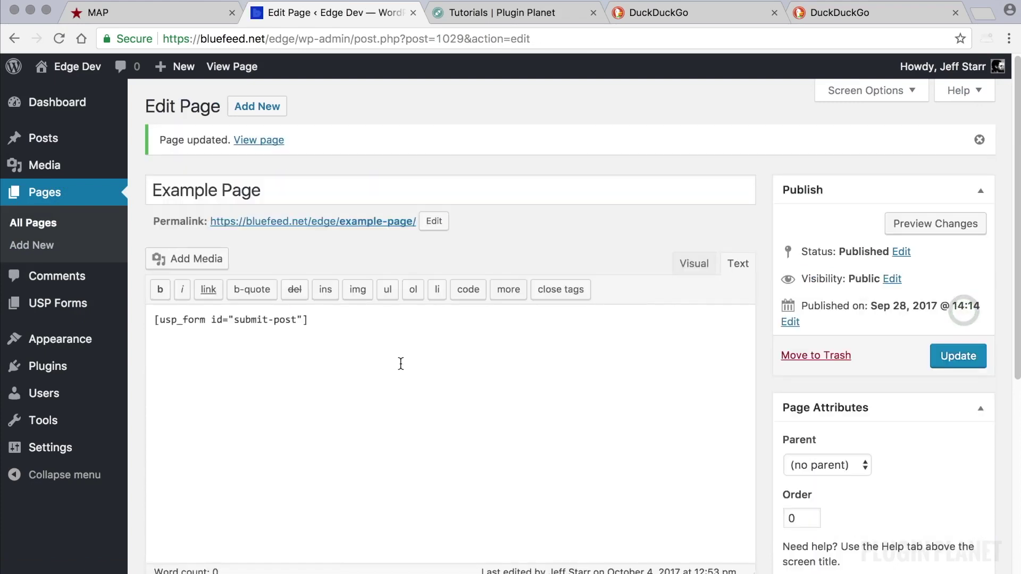
# - Highlight the submit-post slug in the pasted shortcode
pyautogui.scroll(-3, 399, 360)
pyautogui.tripleClick(316, 245)
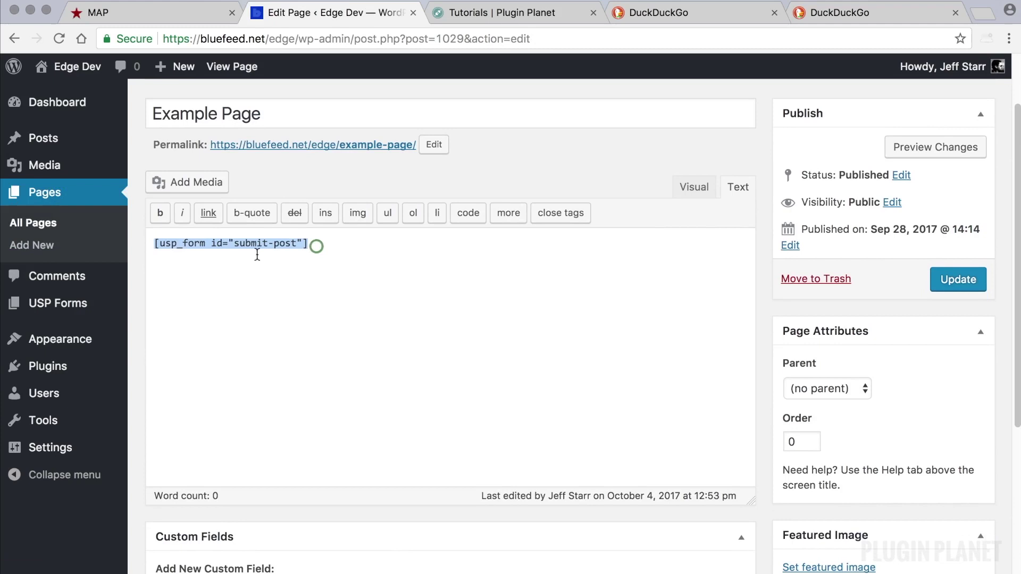
pyautogui.moveTo(297, 243); pyautogui.dragTo(236, 243)
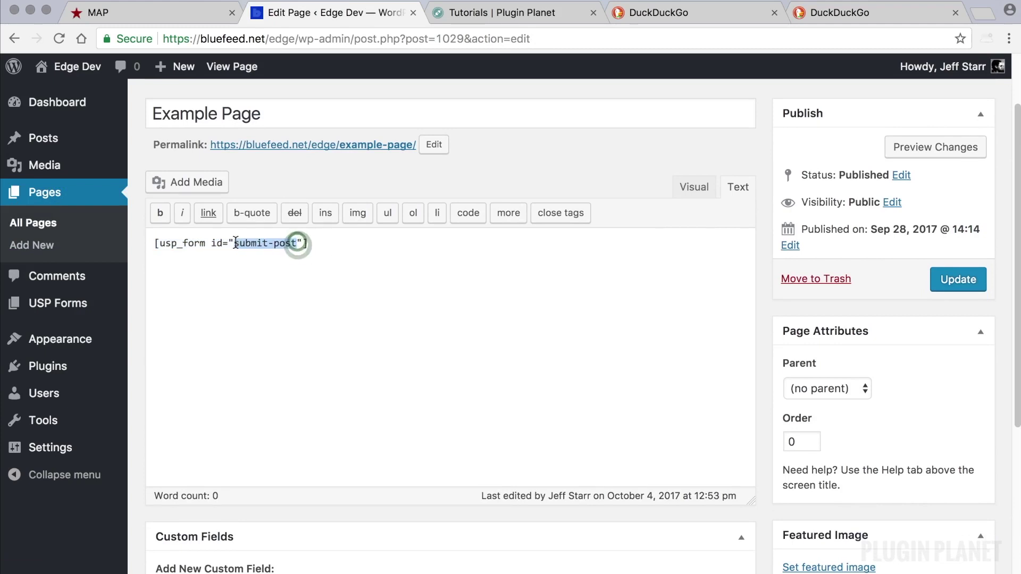
# - Open the updated Example Page in a new tab and view it
pyautogui.click(318, 283)
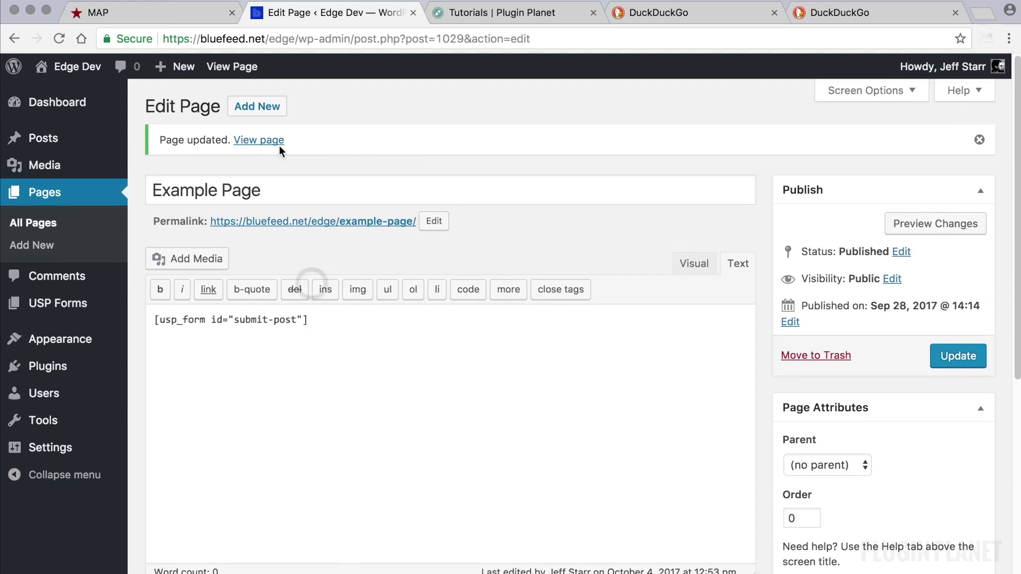
pyautogui.rightClick(285, 143)
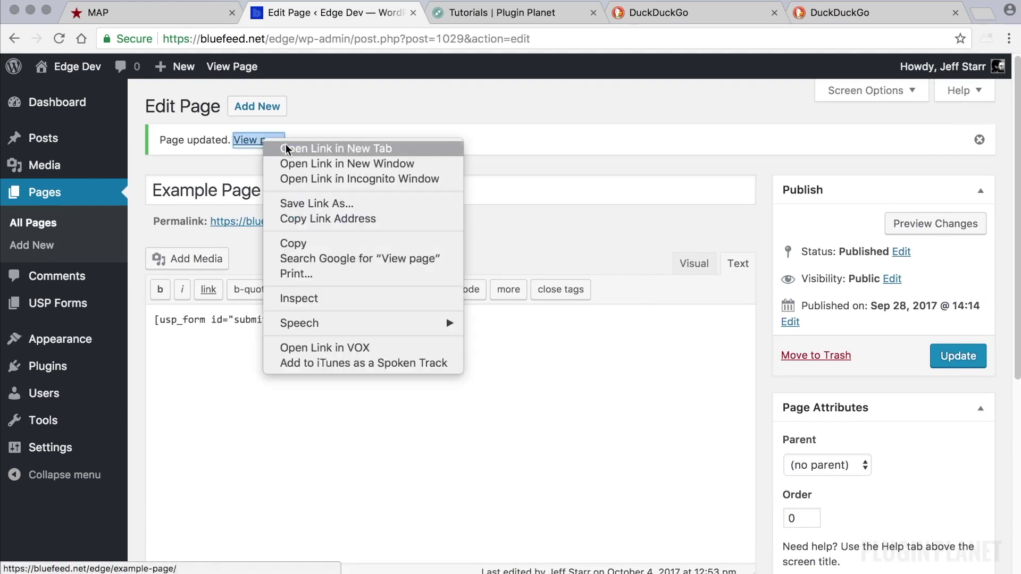
pyautogui.click(287, 147)
pyautogui.click(446, 15)
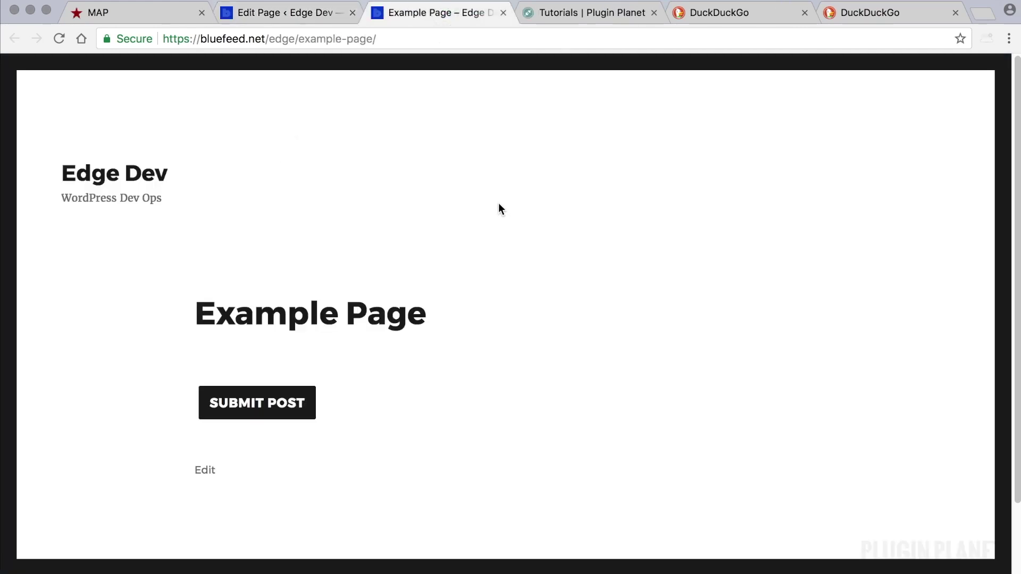
# - Switch between the editor and live page, then return to the USP Forms list
pyautogui.click(292, 13)
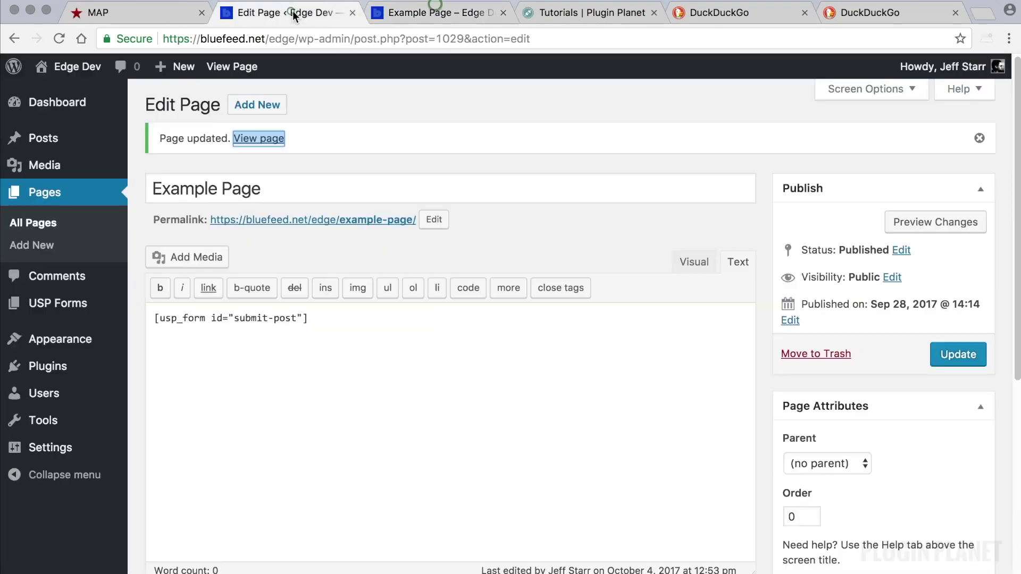
pyautogui.moveTo(85, 316)
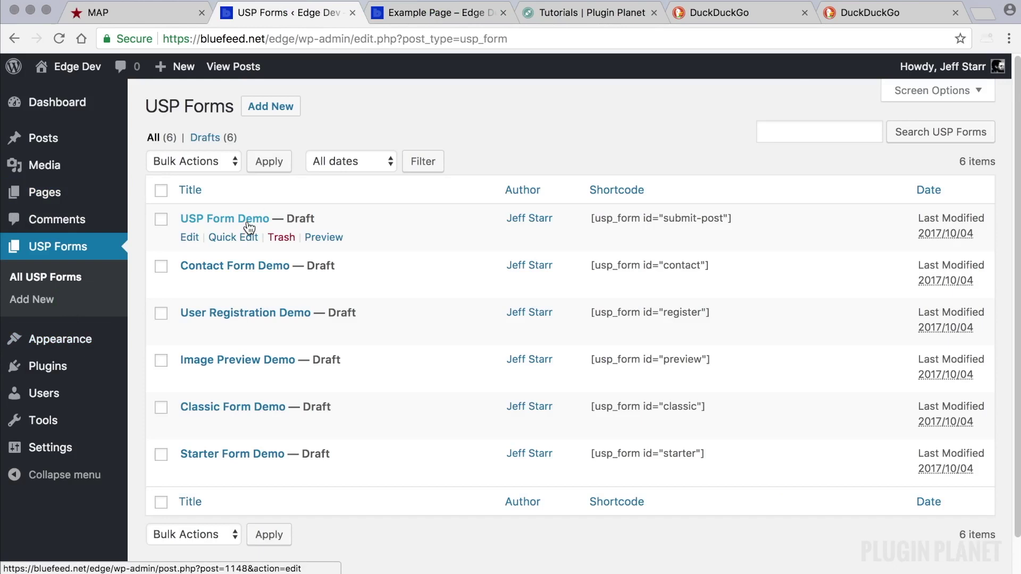
pyautogui.click(413, 20)
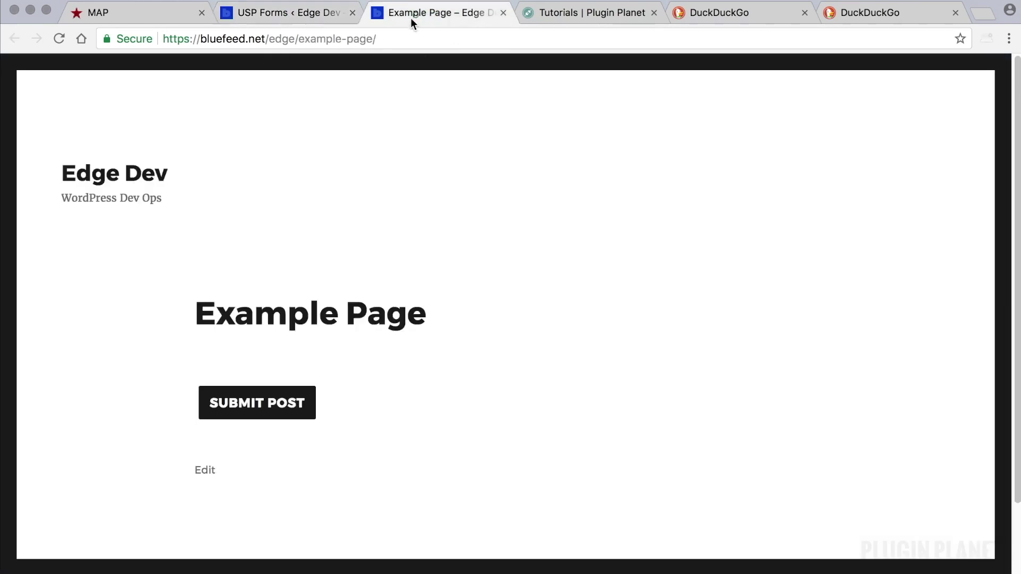
pyautogui.click(301, 16)
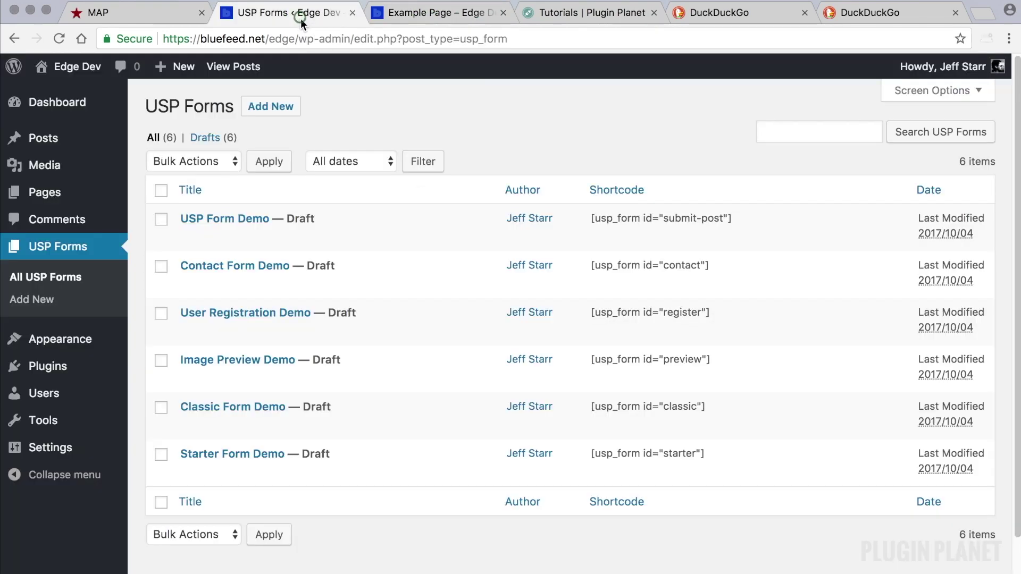
# - Highlight the submit-post slug in Example Page, then check the USP Forms list
pyautogui.click(74, 193)
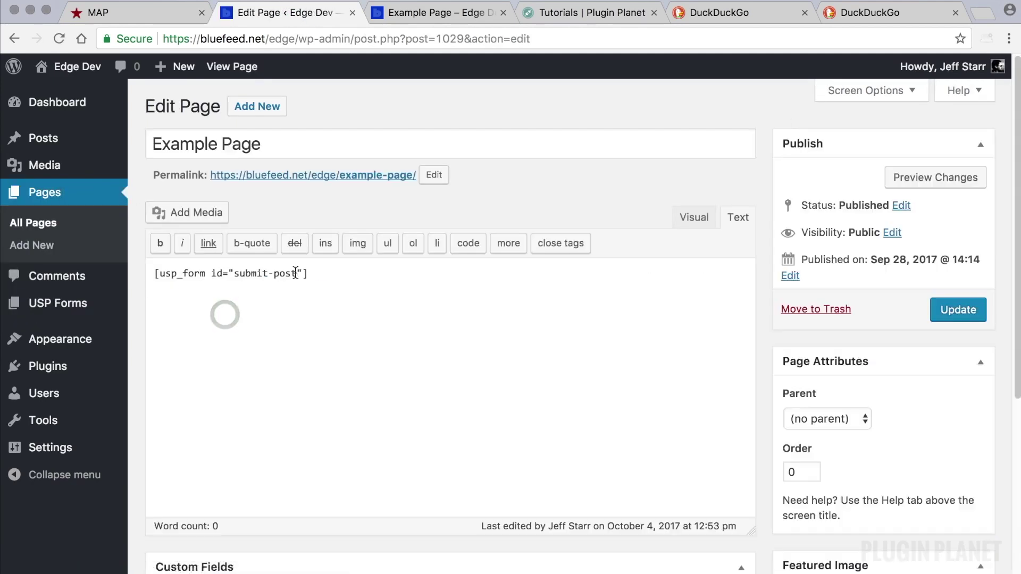
pyautogui.moveTo(297, 274); pyautogui.dragTo(236, 275)
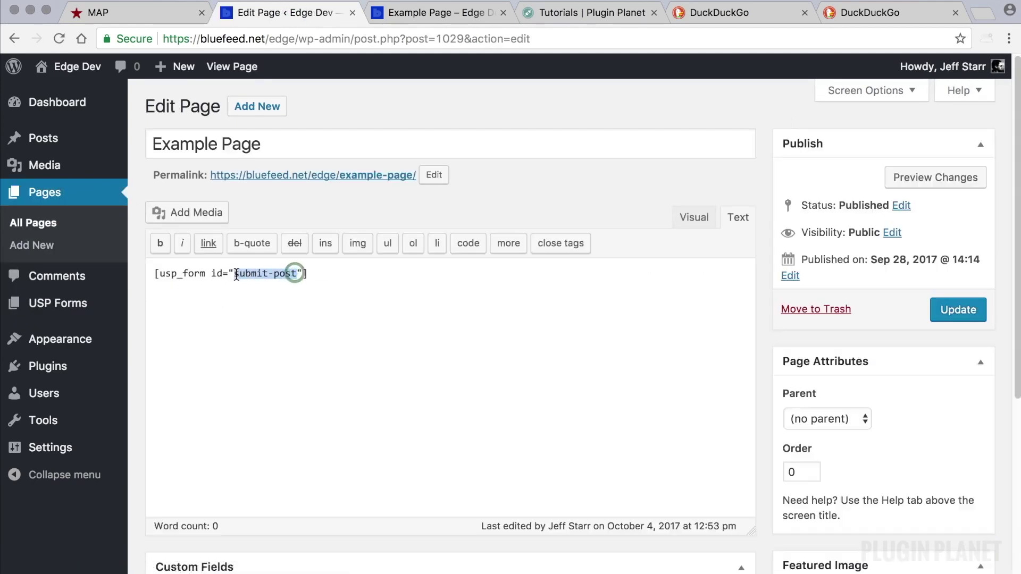
pyautogui.click(93, 301)
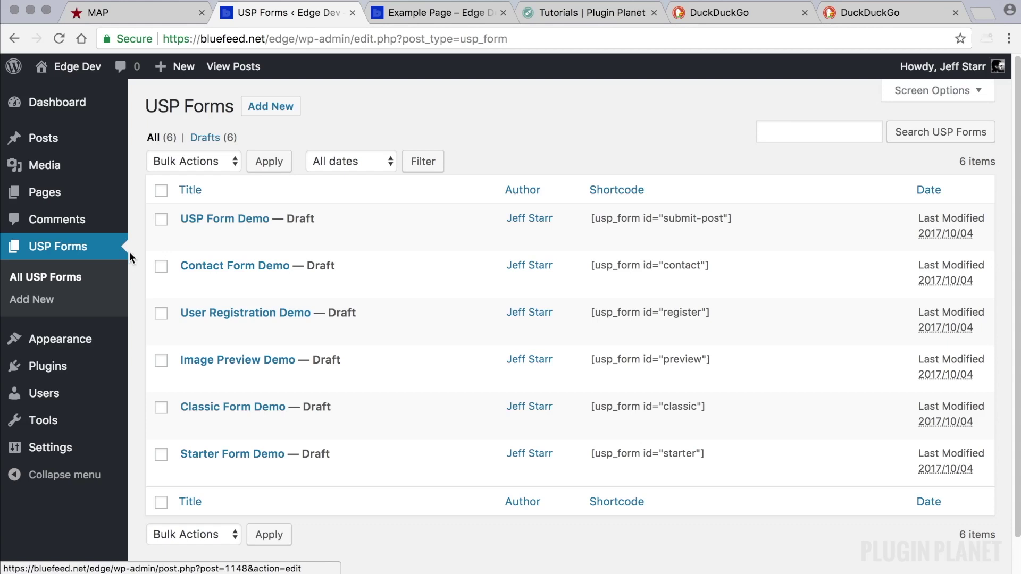
# - Replace submit-post with 1148 in Example Page's shortcode and update the page
pyautogui.click(65, 197)
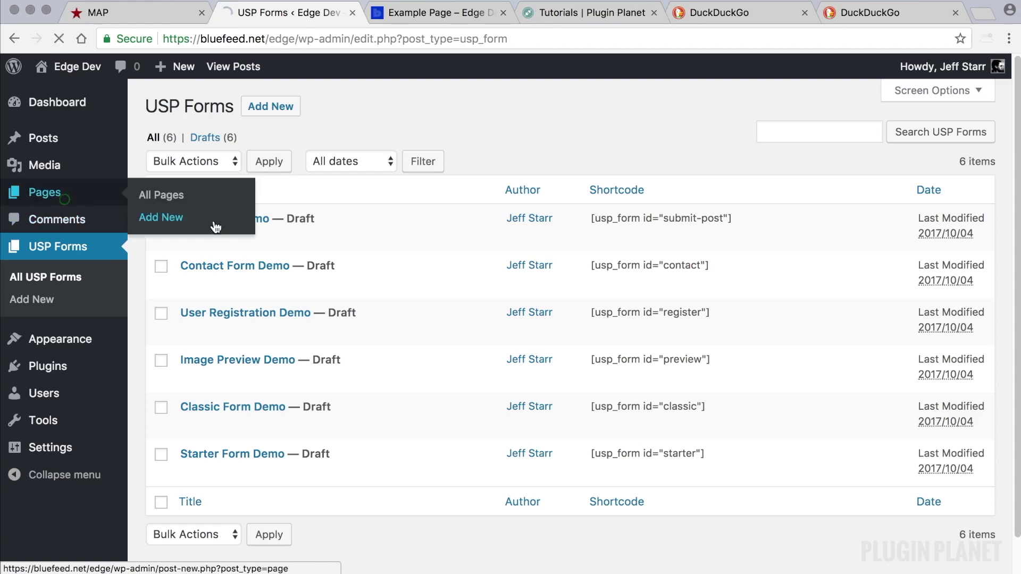
pyautogui.click(211, 311)
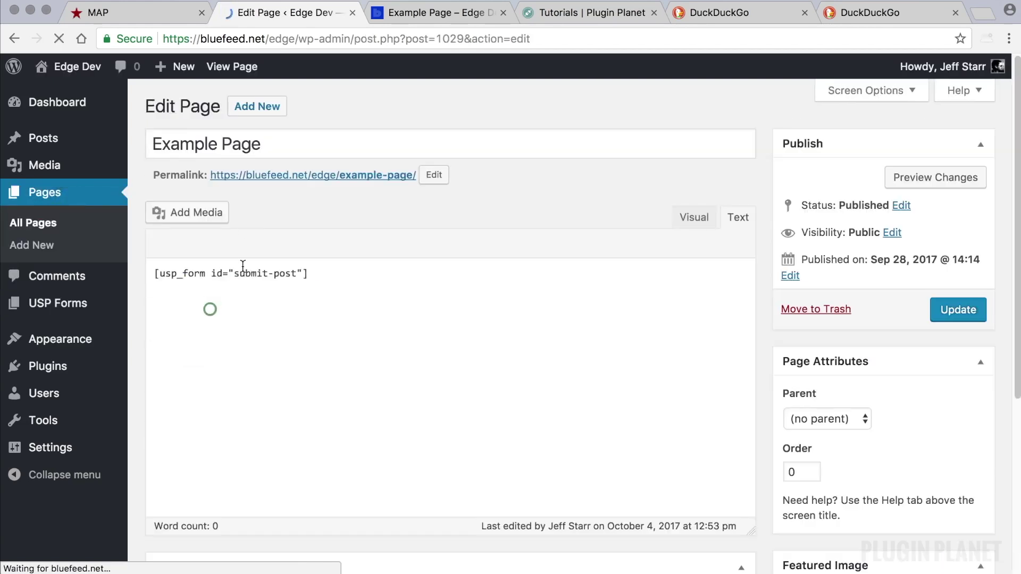
pyautogui.moveTo(295, 273); pyautogui.dragTo(242, 273)
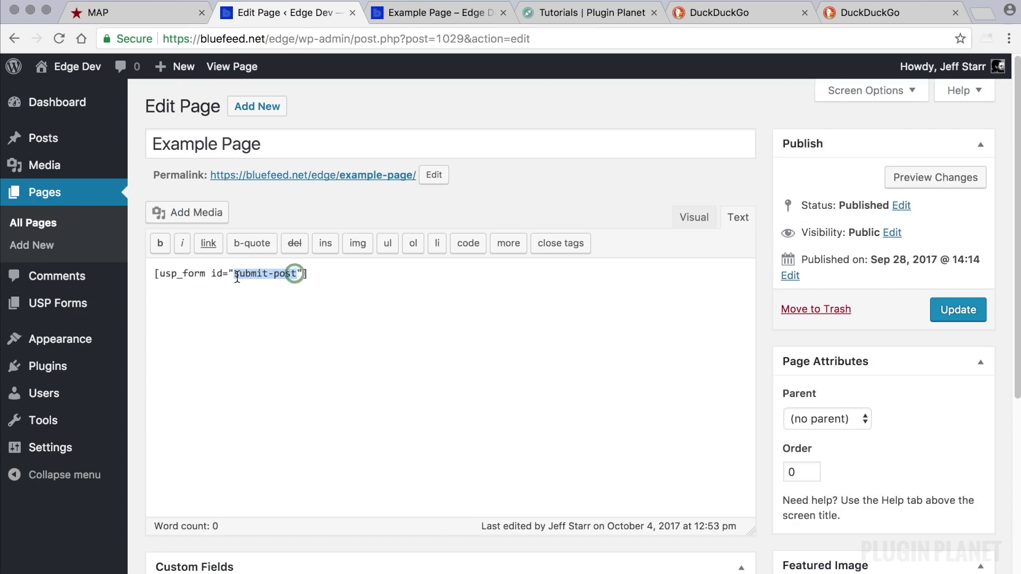
pyautogui.write('1148')
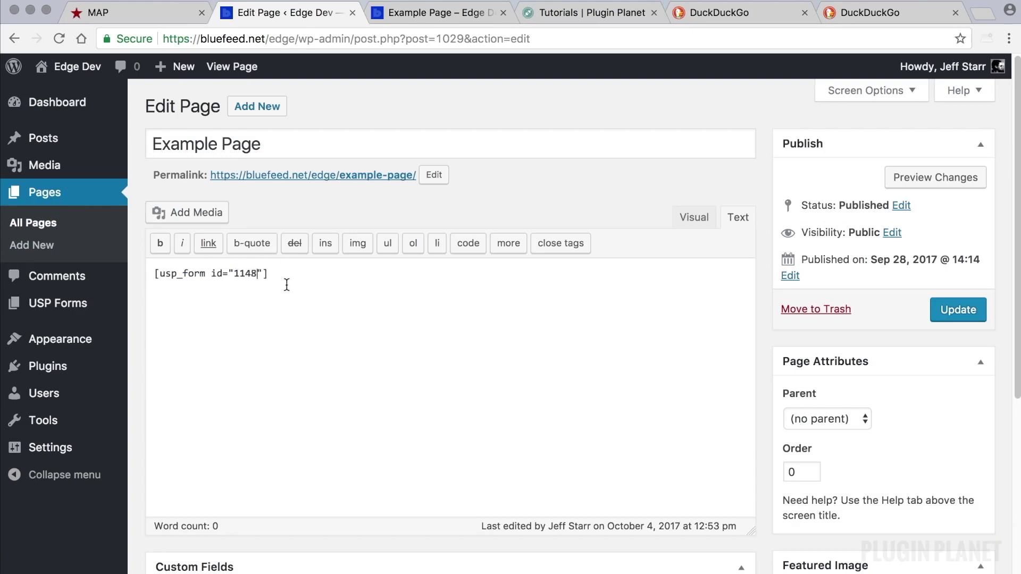
pyautogui.click(977, 310)
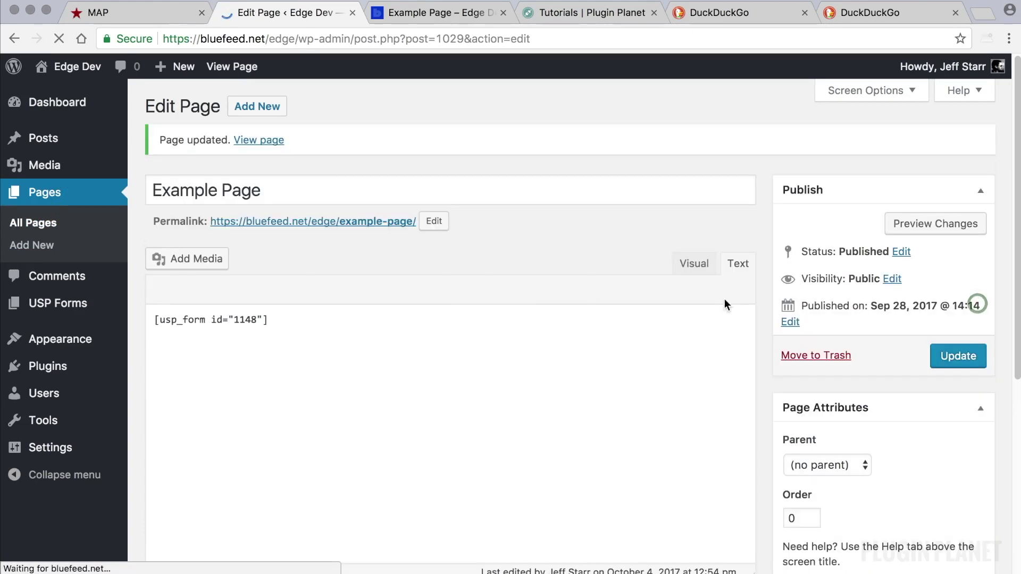
# - Check the full form on the live page, then highlight part of the shortcode
pyautogui.scroll(-1, 434, 69)
pyautogui.click(425, 12)
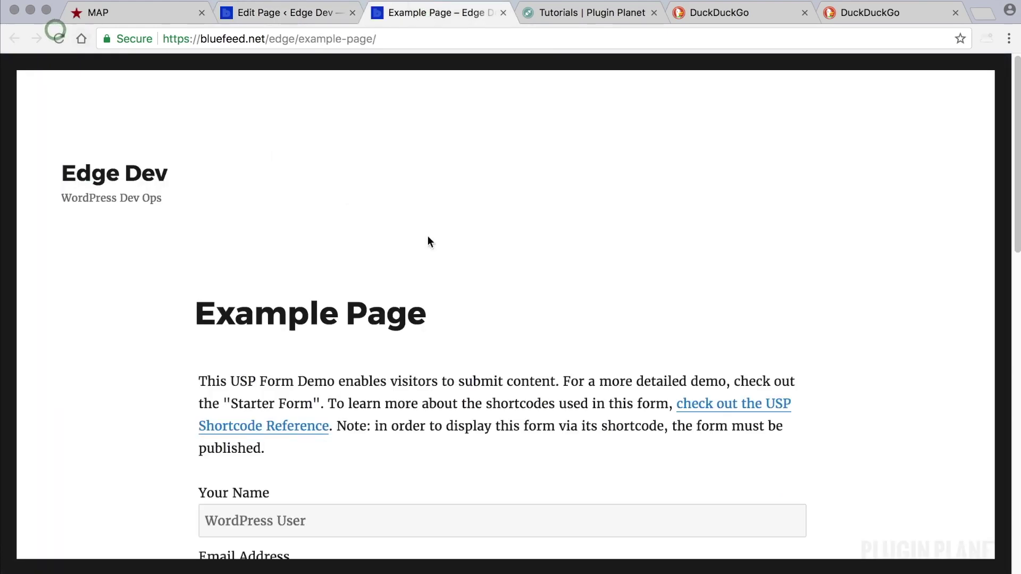
pyautogui.scroll(-6, 457, 245)
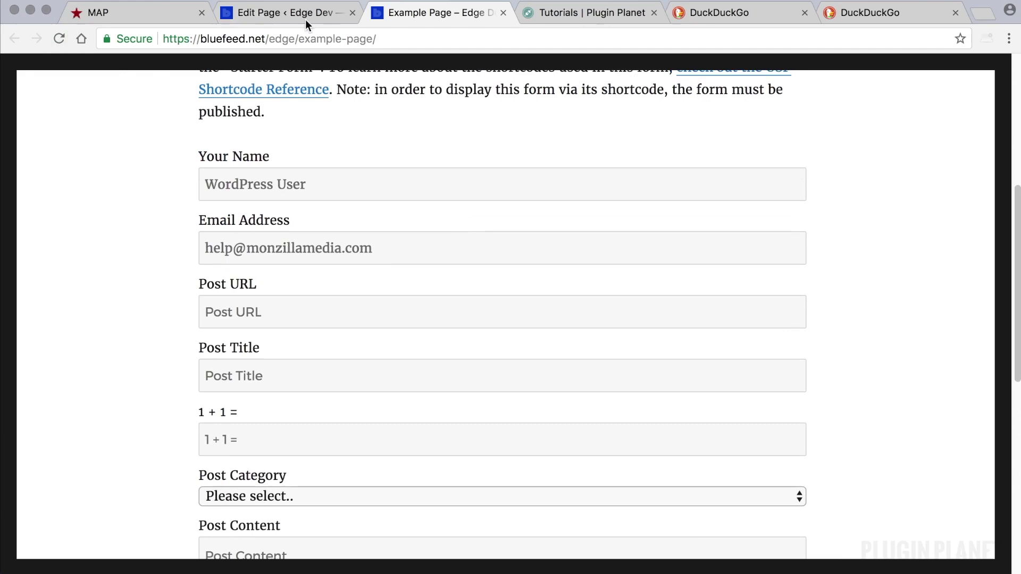
pyautogui.click(305, 19)
pyautogui.moveTo(272, 259); pyautogui.dragTo(154, 259)
# - Highlight 1148 in the shortcode, then open USP Form Demo from the forms list
pyautogui.click(258, 258)
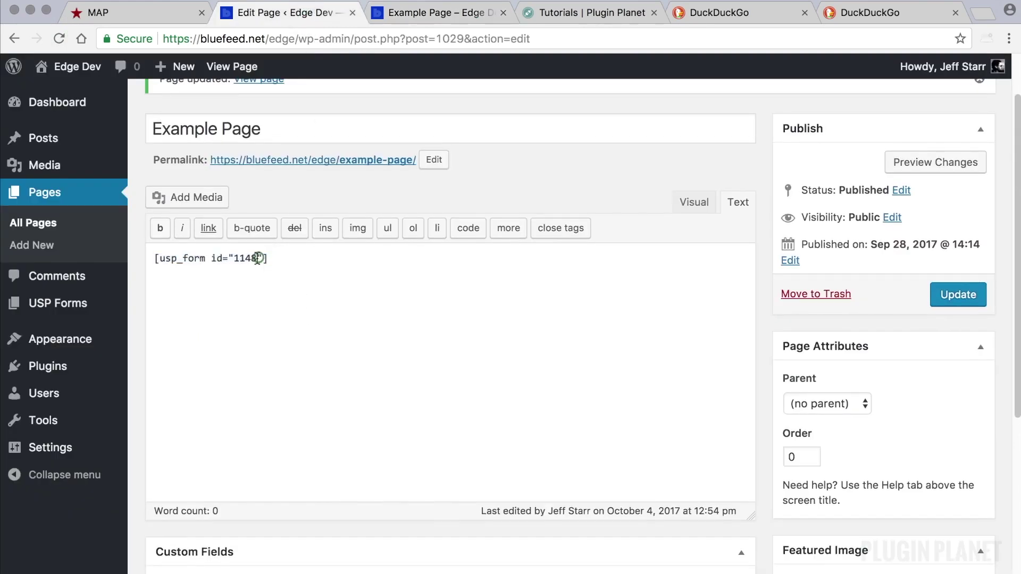
pyautogui.doubleClick(258, 258)
pyautogui.click(271, 258)
pyautogui.click(60, 303)
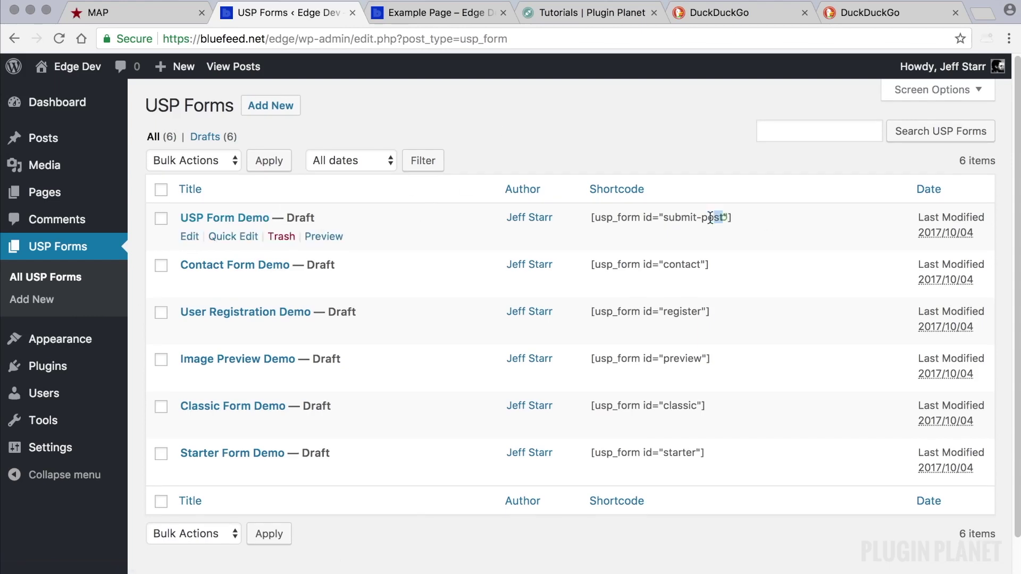
pyautogui.moveTo(710, 218); pyautogui.dragTo(663, 218)
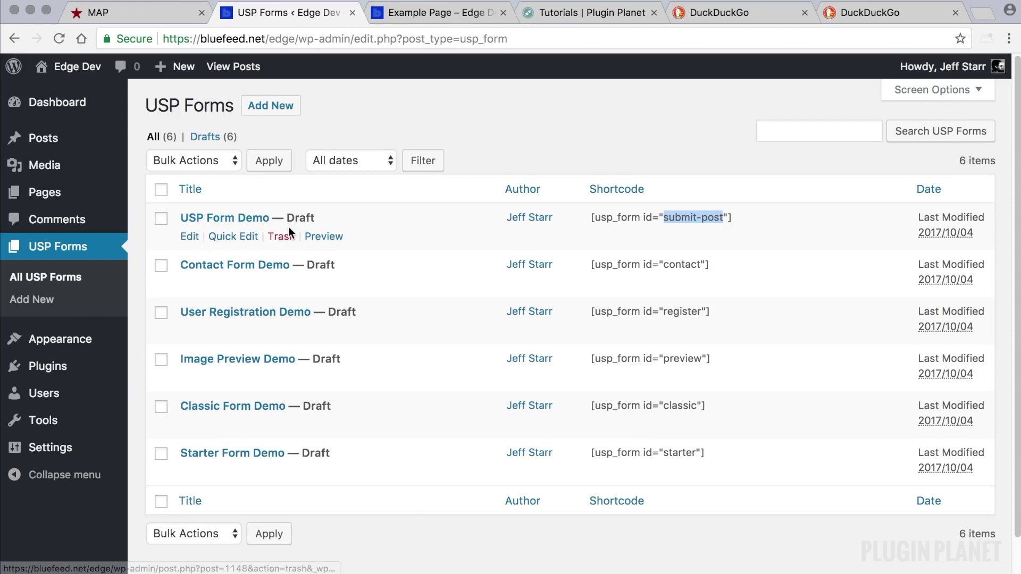
pyautogui.click(259, 222)
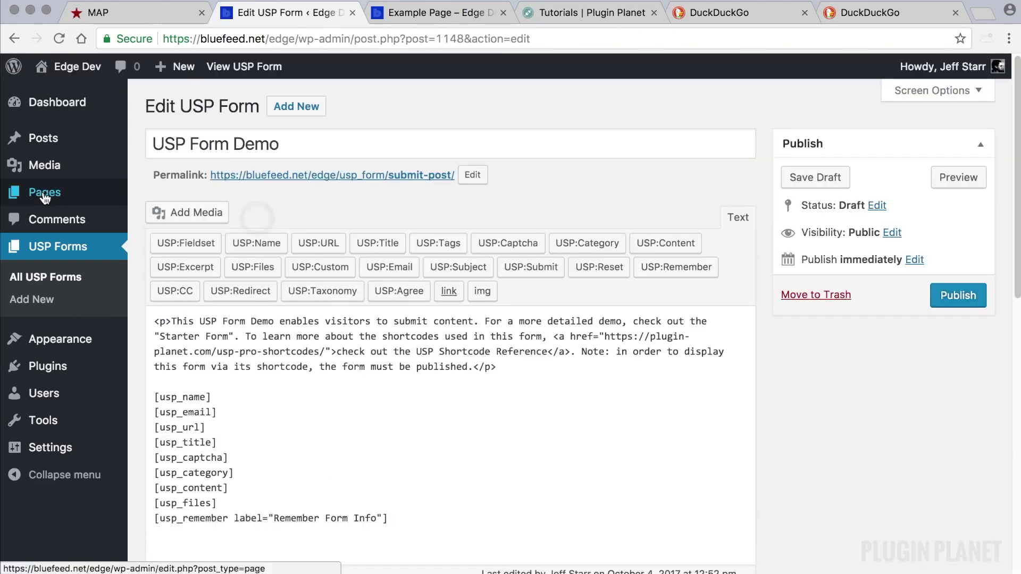
# - Replace 1148 with submit-post in Example Page's shortcode and update the page
pyautogui.click(45, 194)
pyautogui.click(216, 312)
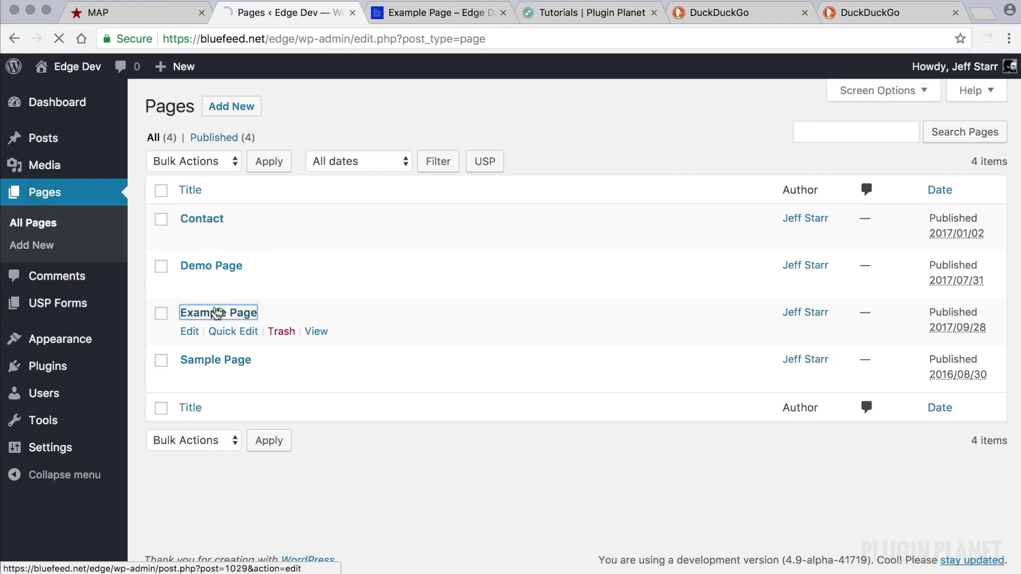
pyautogui.moveTo(259, 273); pyautogui.dragTo(234, 274)
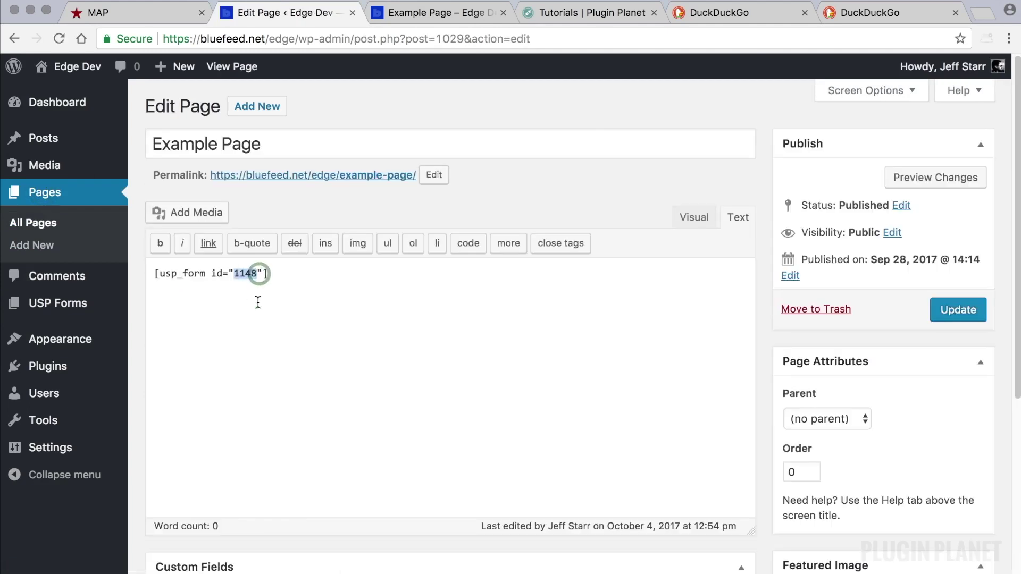
pyautogui.write('post')
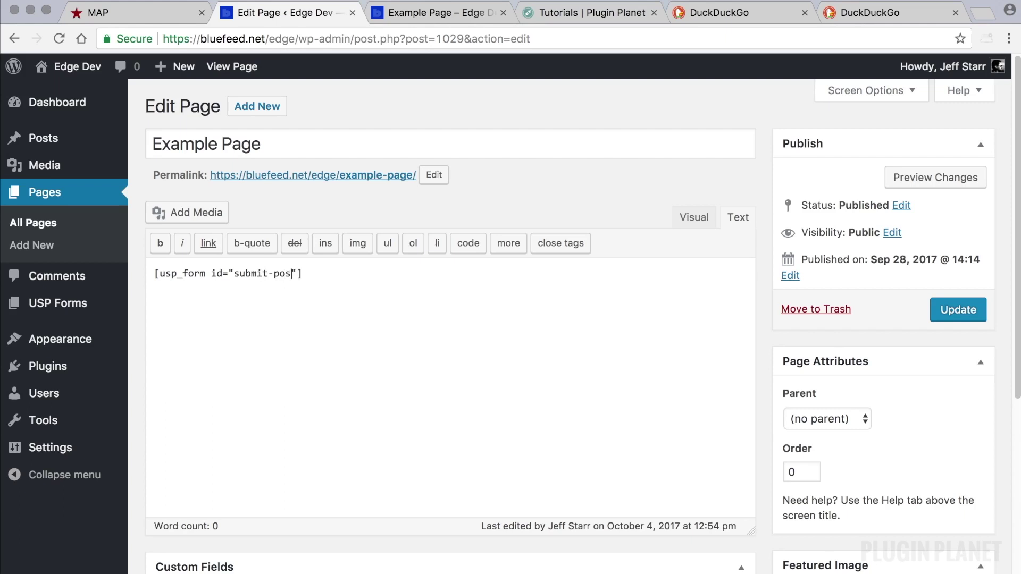
pyautogui.click(958, 311)
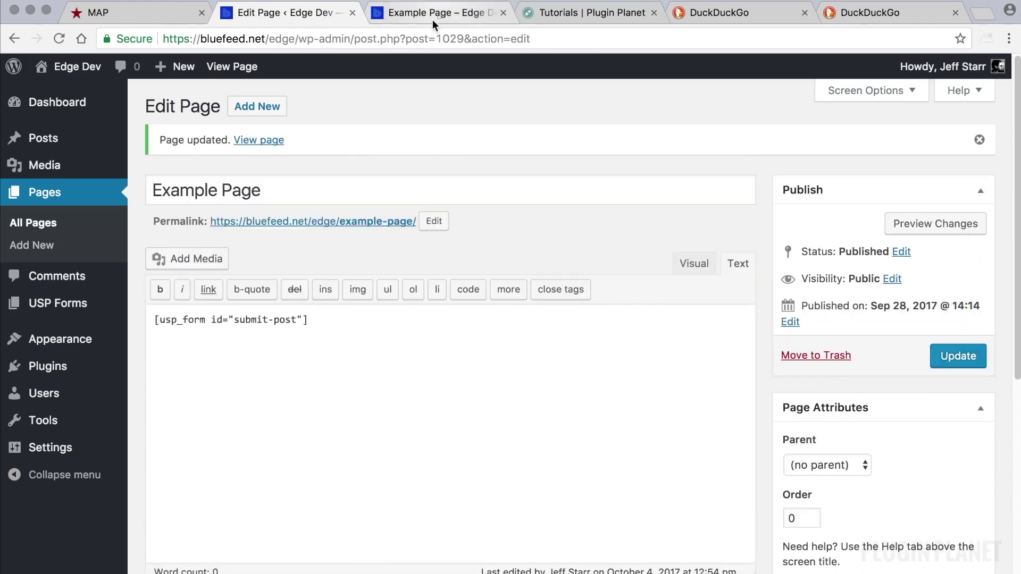
# - Reload the live Example Page to check the slug shortcode, then return
pyautogui.click(432, 19)
pyautogui.click(59, 38)
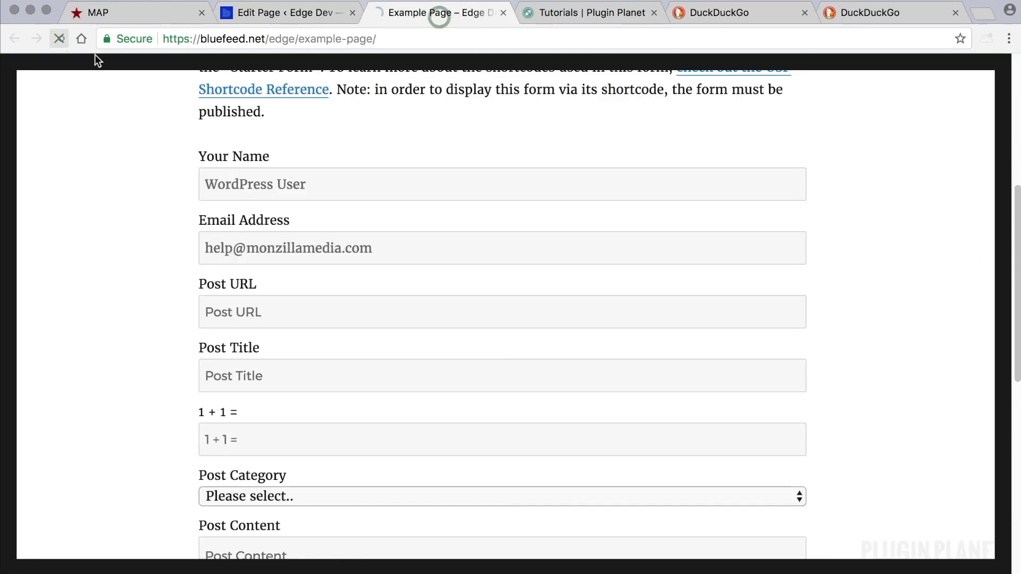
pyautogui.click(296, 12)
# - Open USP Form Demo from the USP Forms list and publish it
pyautogui.click(107, 313)
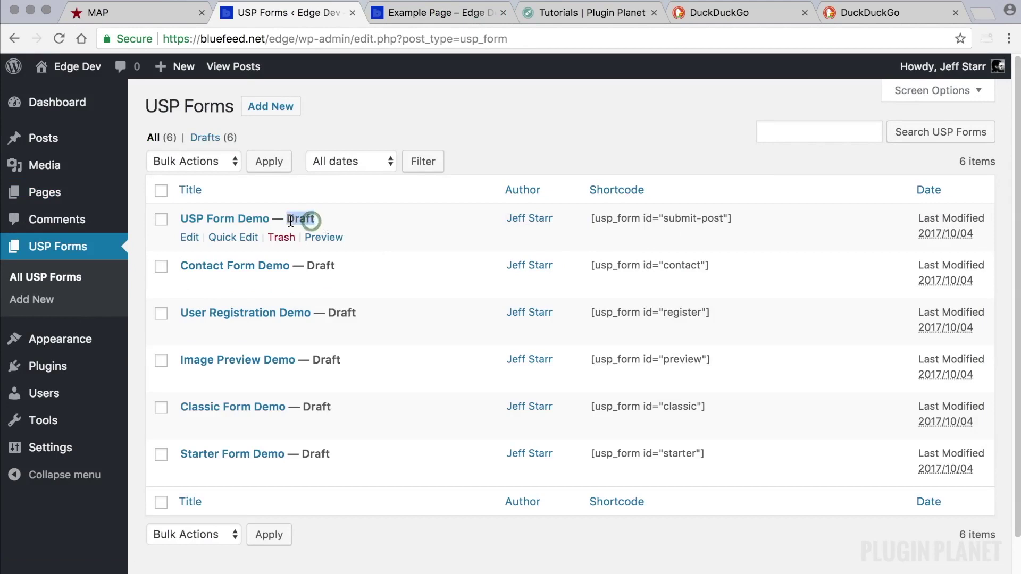
pyautogui.moveTo(724, 218); pyautogui.dragTo(663, 218)
pyautogui.click(240, 219)
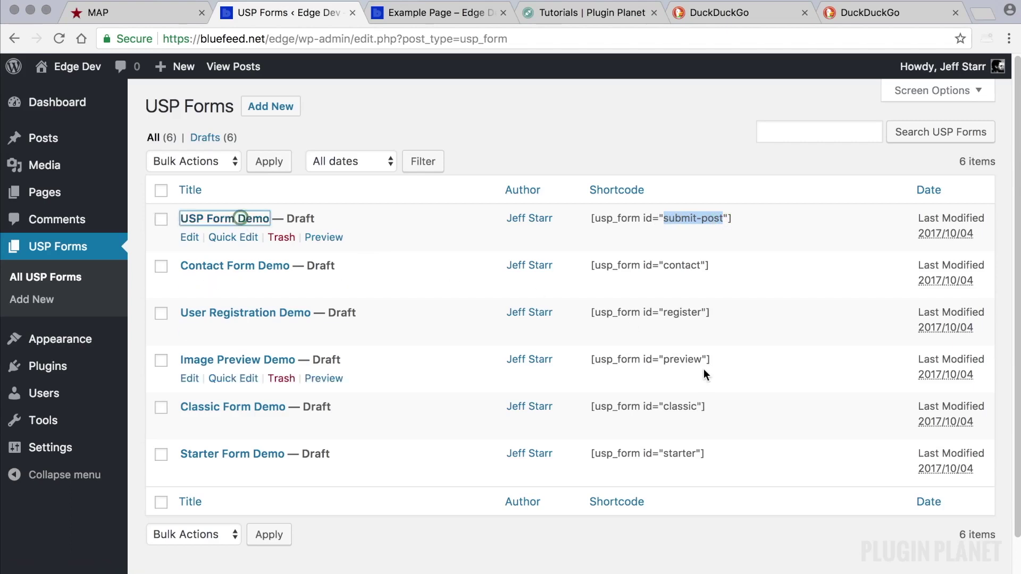
pyautogui.click(240, 219)
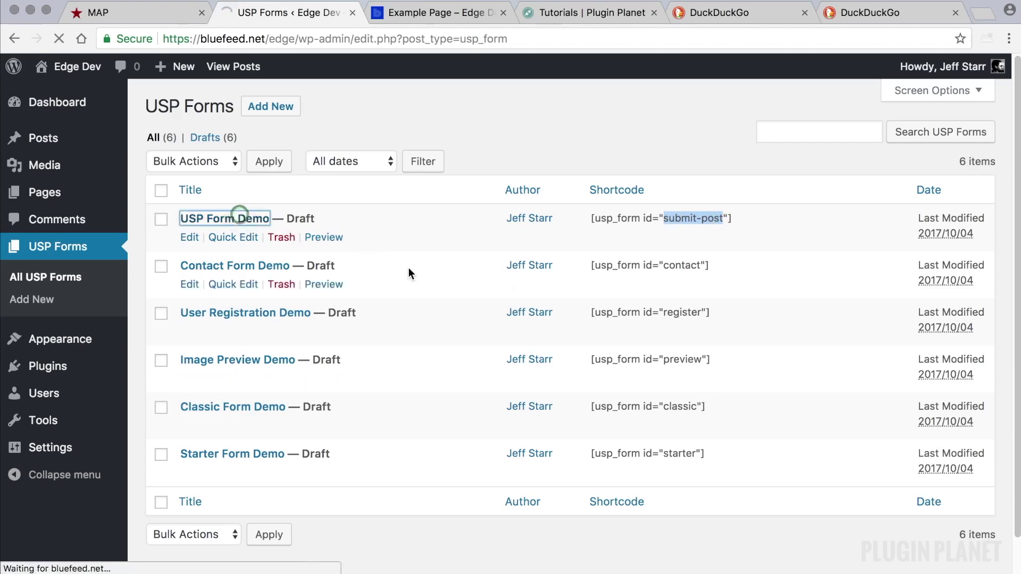
pyautogui.click(958, 297)
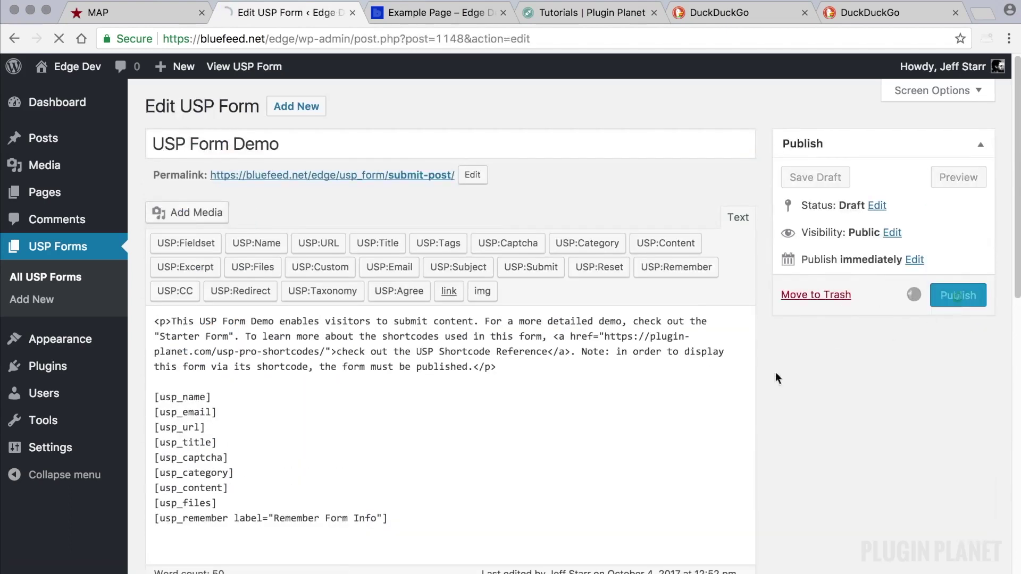
# - Reload the live Example Page to see the published form, then return
pyautogui.click(436, 12)
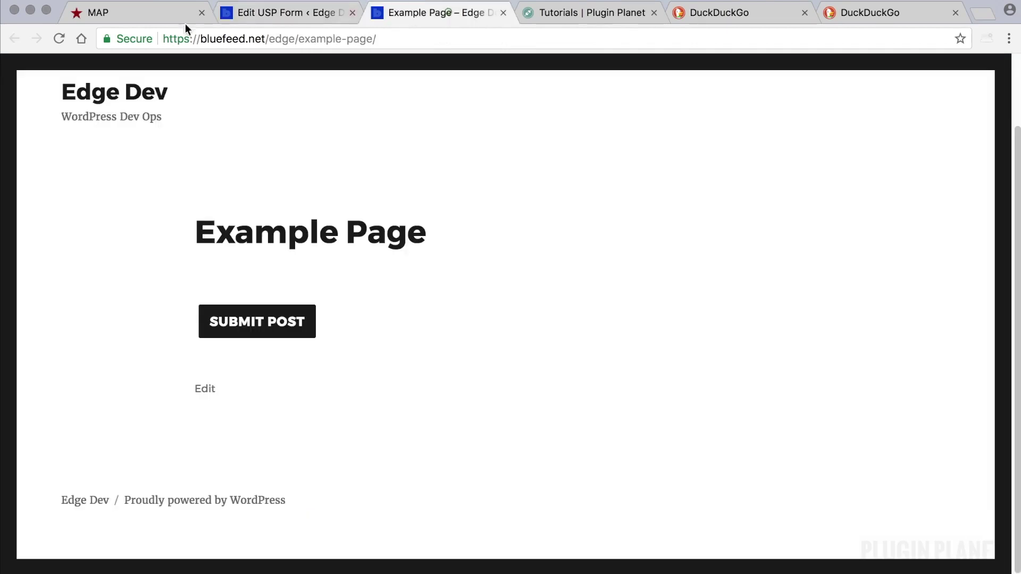
pyautogui.click(57, 37)
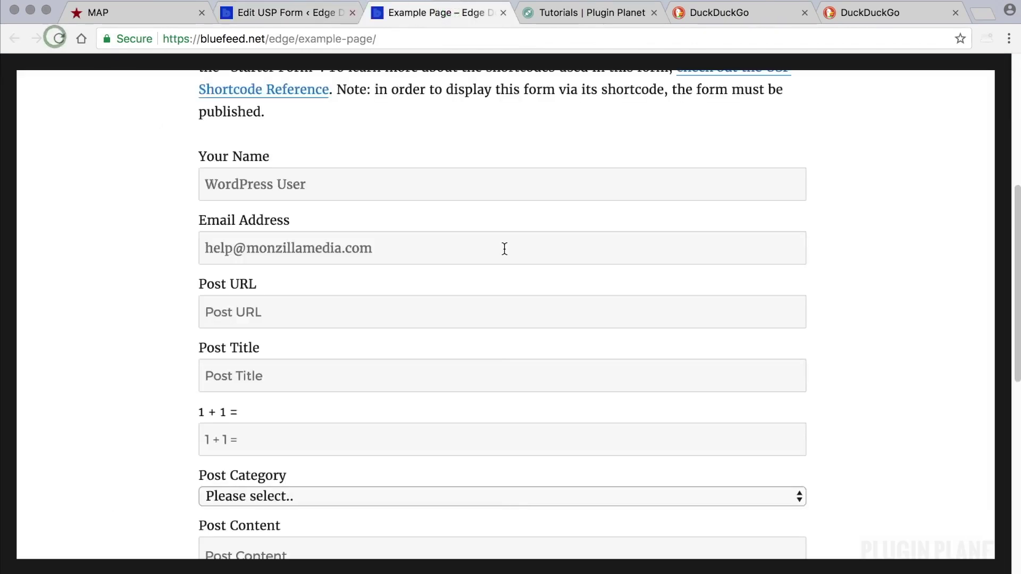
pyautogui.click(315, 12)
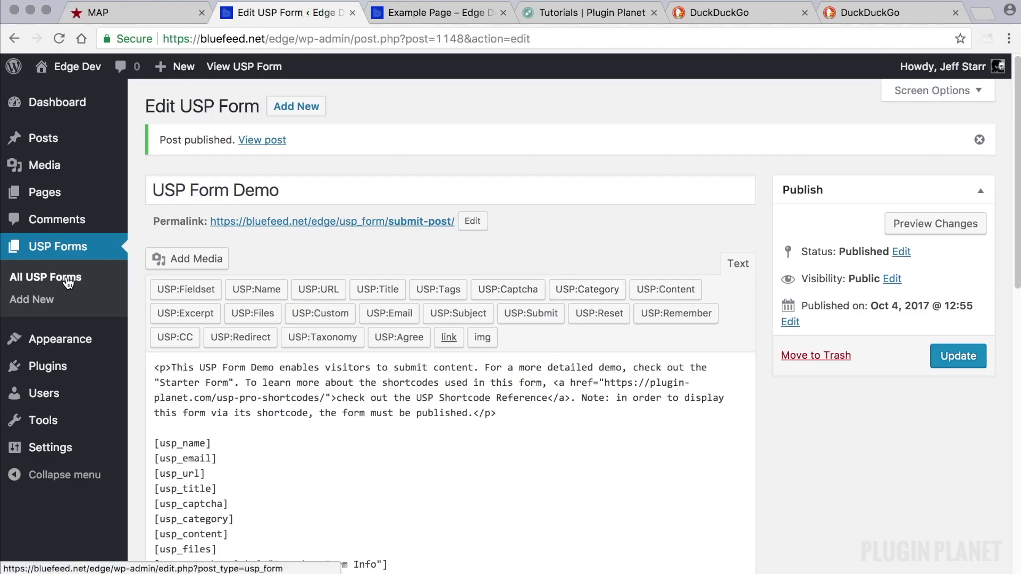
# - Set USP Form Demo's status to Draft, update it, and return to All USP Forms
pyautogui.click(899, 251)
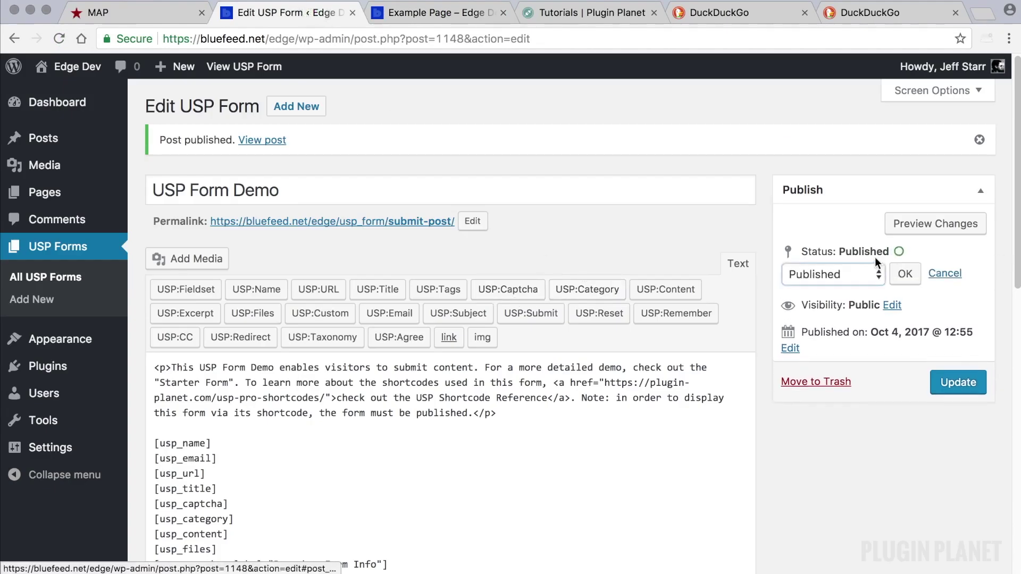
pyautogui.click(855, 273)
pyautogui.click(842, 306)
pyautogui.click(905, 274)
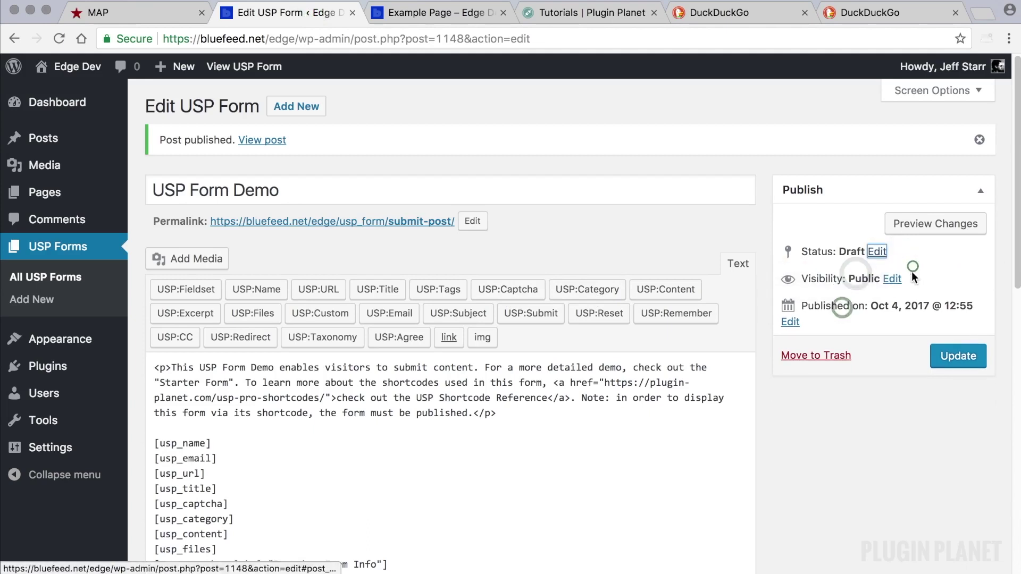
pyautogui.click(962, 348)
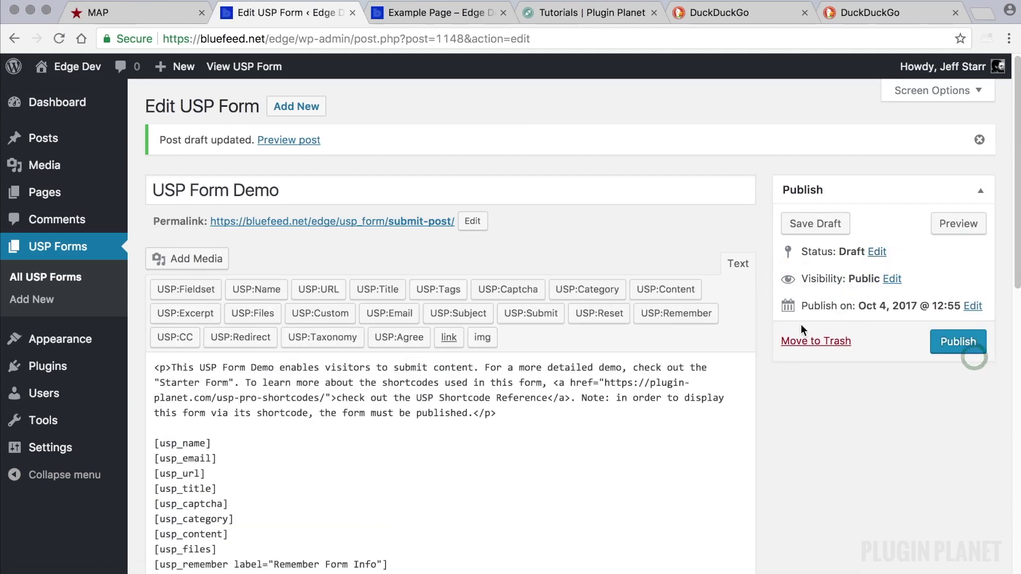
pyautogui.click(76, 286)
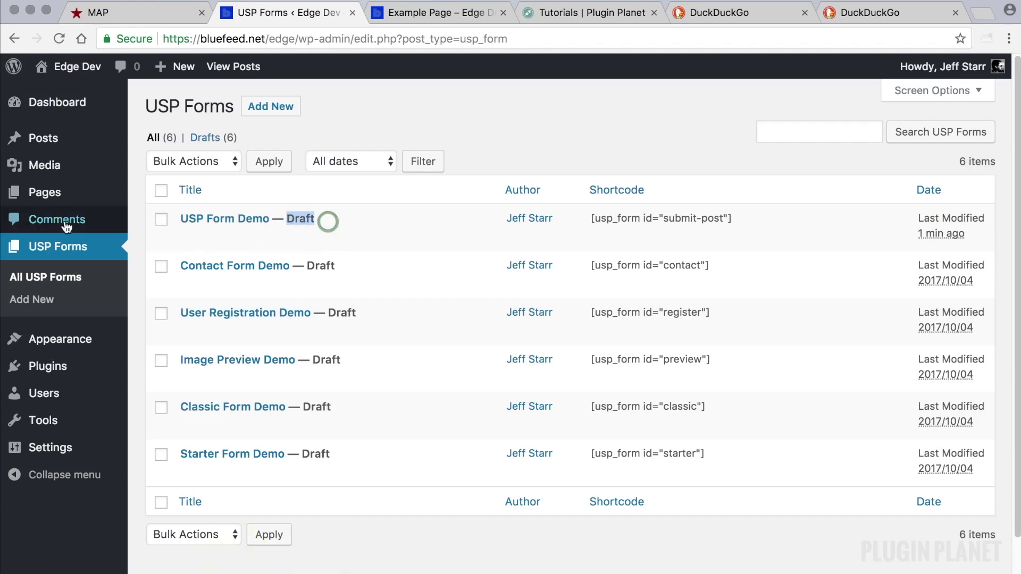
# - Replace submit-post with 1148 in Example Page's usp_form shortcode and update the page
pyautogui.click(53, 195)
pyautogui.click(220, 315)
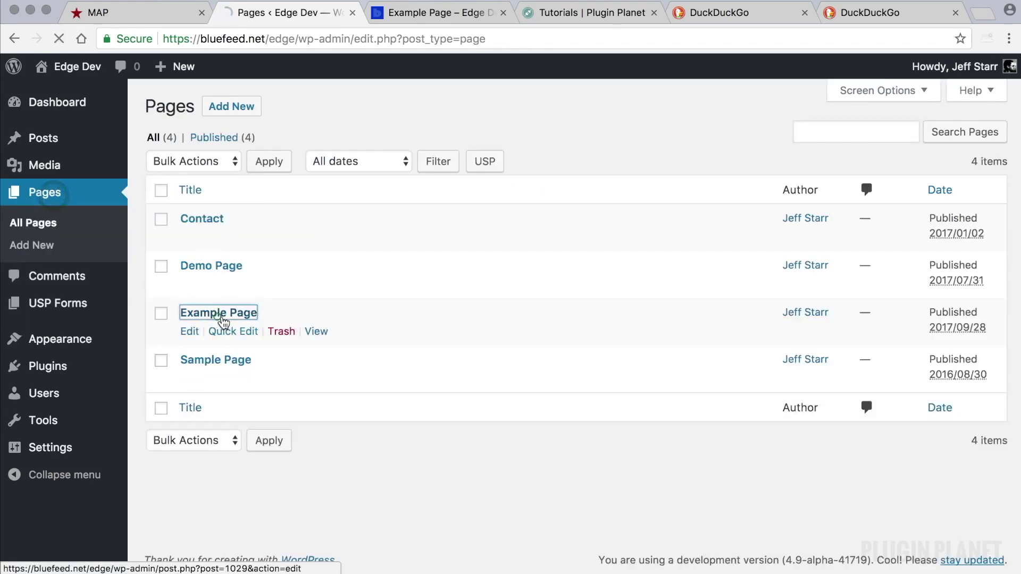
pyautogui.moveTo(297, 273); pyautogui.dragTo(238, 275)
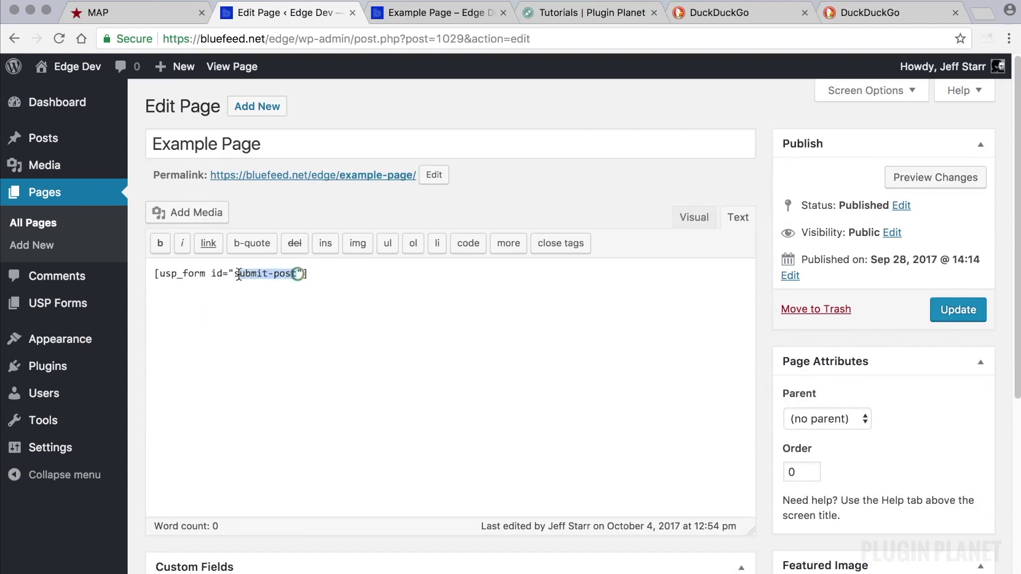
pyautogui.write('1148')
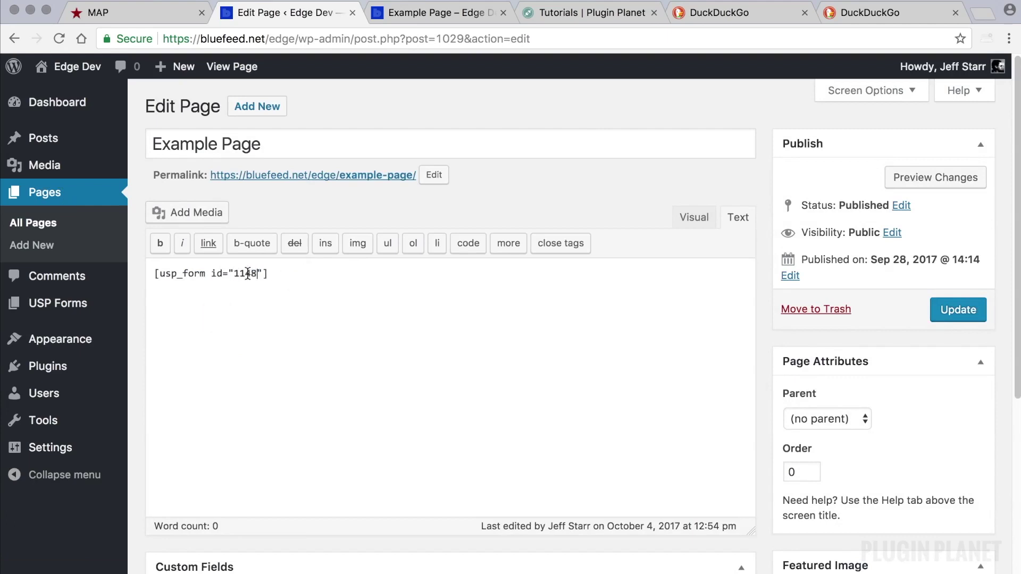
pyautogui.click(938, 310)
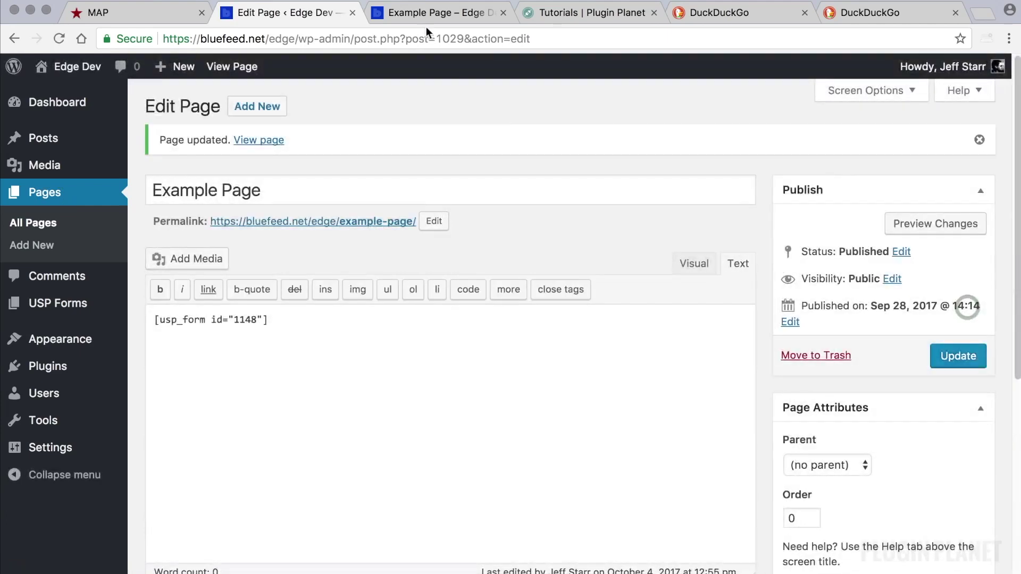
# - Reload the live Example Page to confirm the form still displays
pyautogui.click(425, 13)
pyautogui.click(62, 37)
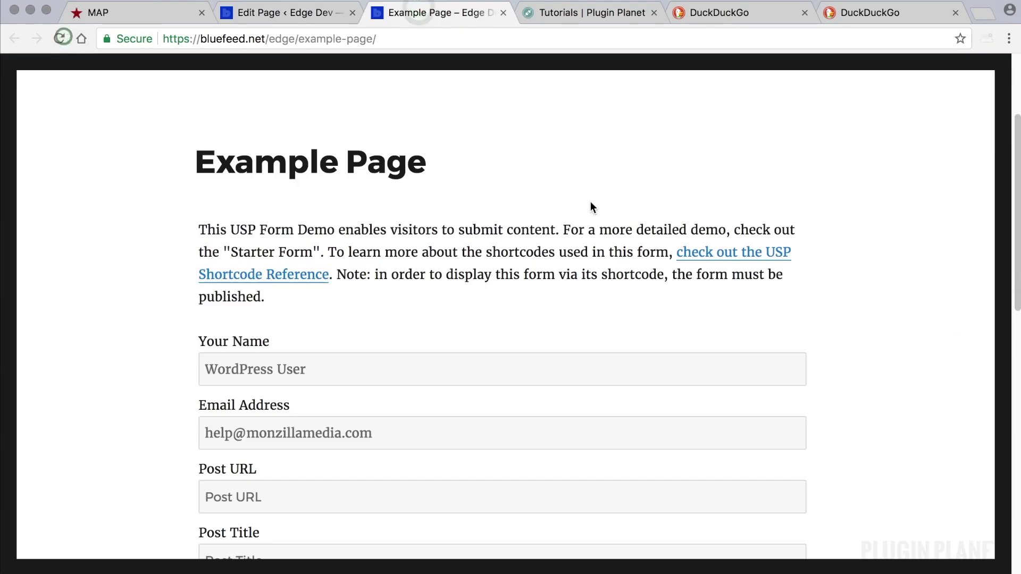
pyautogui.click(277, 12)
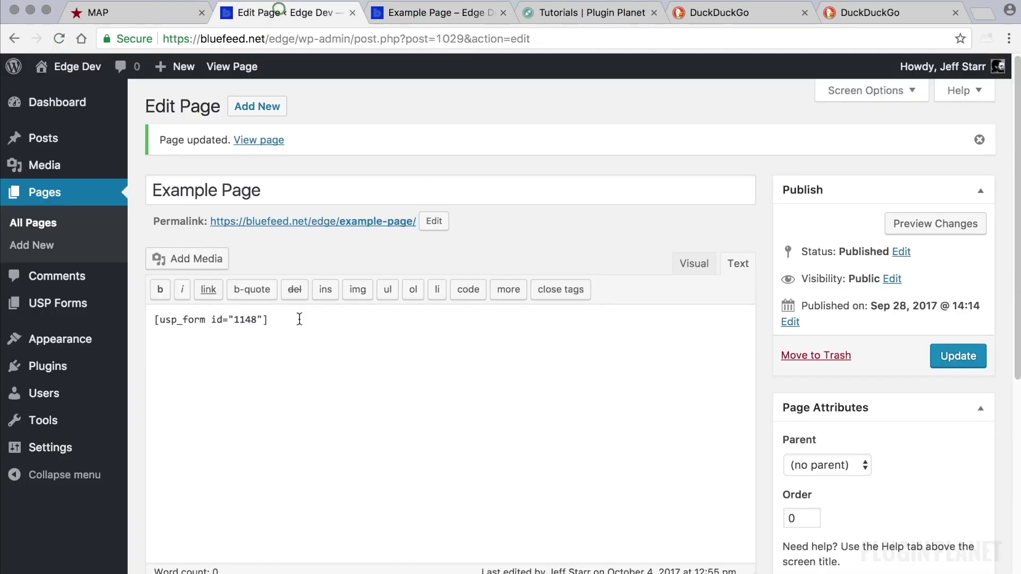
# - Inspect USP Form Demo's submit-post slug in the USP Forms list
pyautogui.click(86, 307)
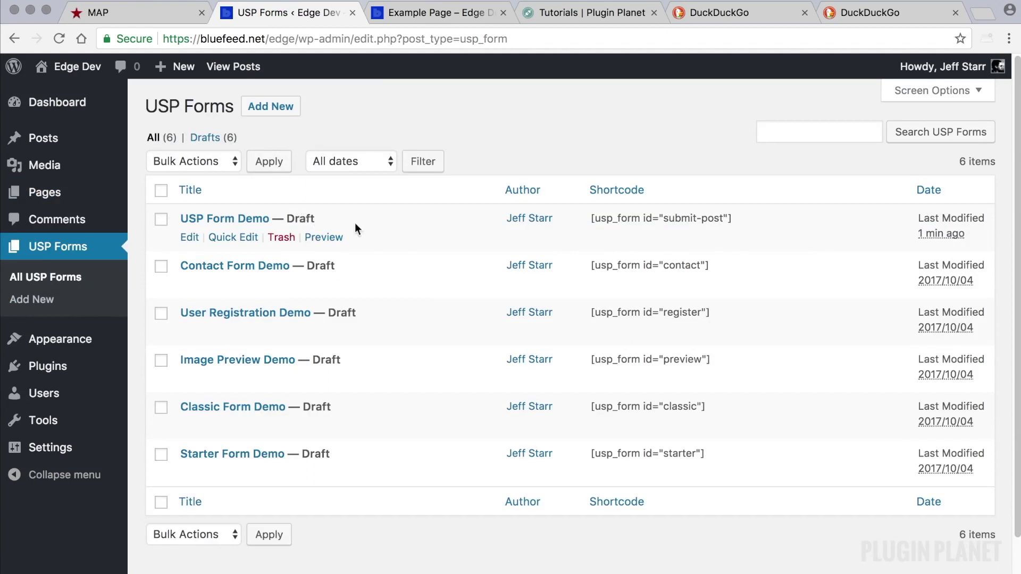
pyautogui.moveTo(724, 218); pyautogui.dragTo(665, 218)
pyautogui.click(465, 117)
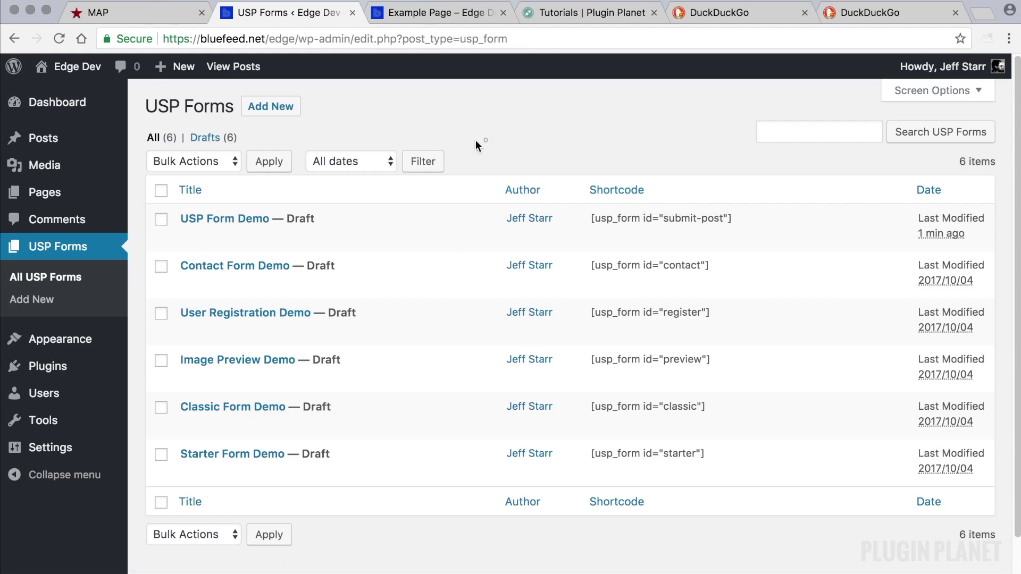
# - Review Example Page's shortcode line, then revisit USP Form Demo's submit-post slug in the forms list
pyautogui.click(65, 193)
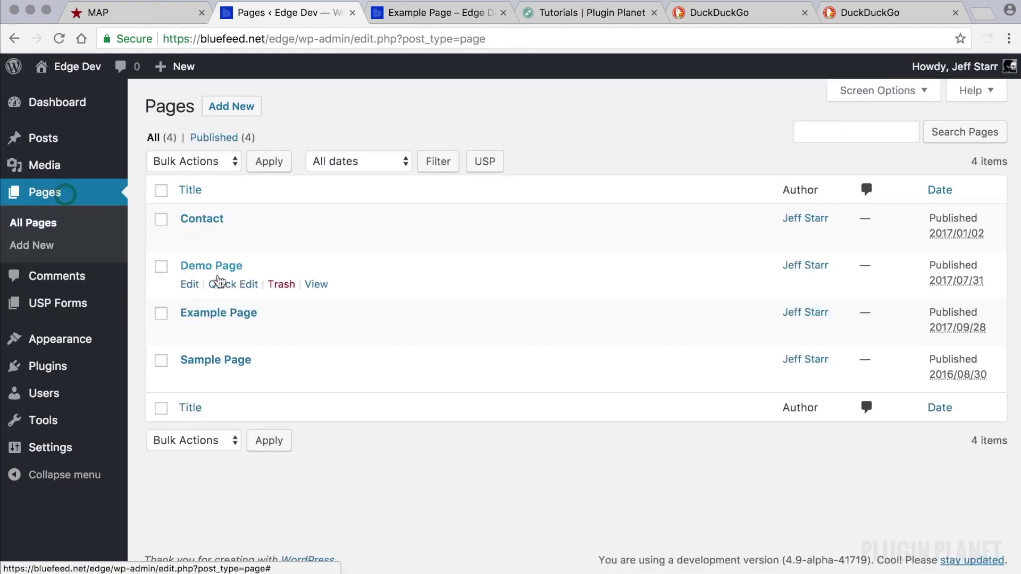
pyautogui.click(234, 313)
pyautogui.click(275, 274)
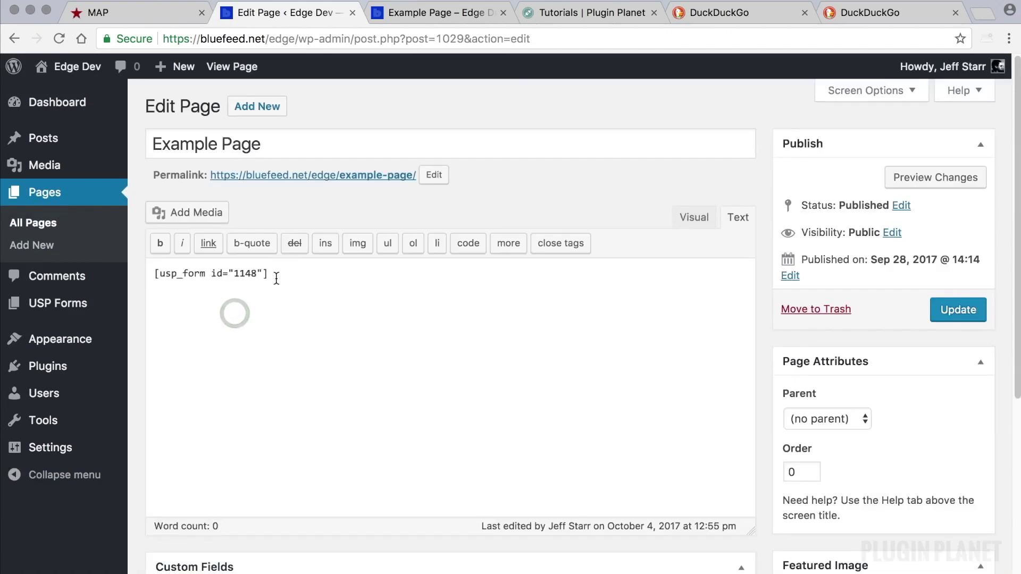
pyautogui.moveTo(276, 275); pyautogui.dragTo(155, 273)
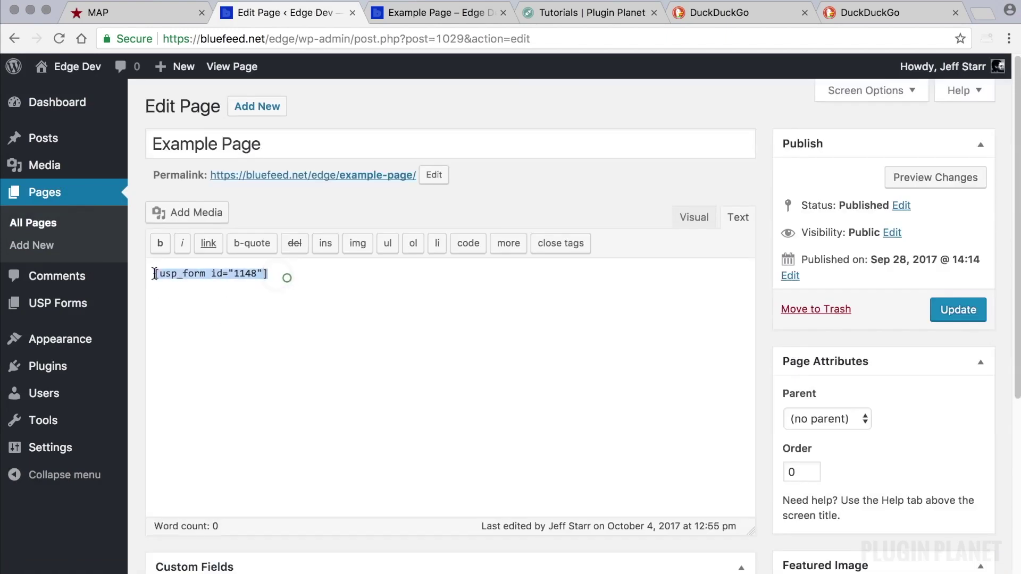
pyautogui.click(116, 307)
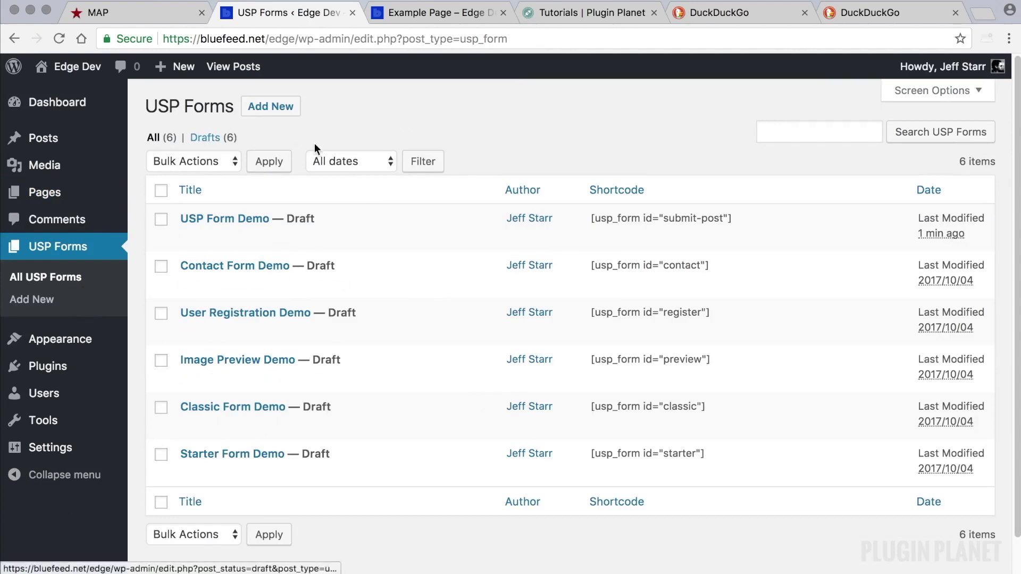
pyautogui.moveTo(723, 219); pyautogui.dragTo(662, 220)
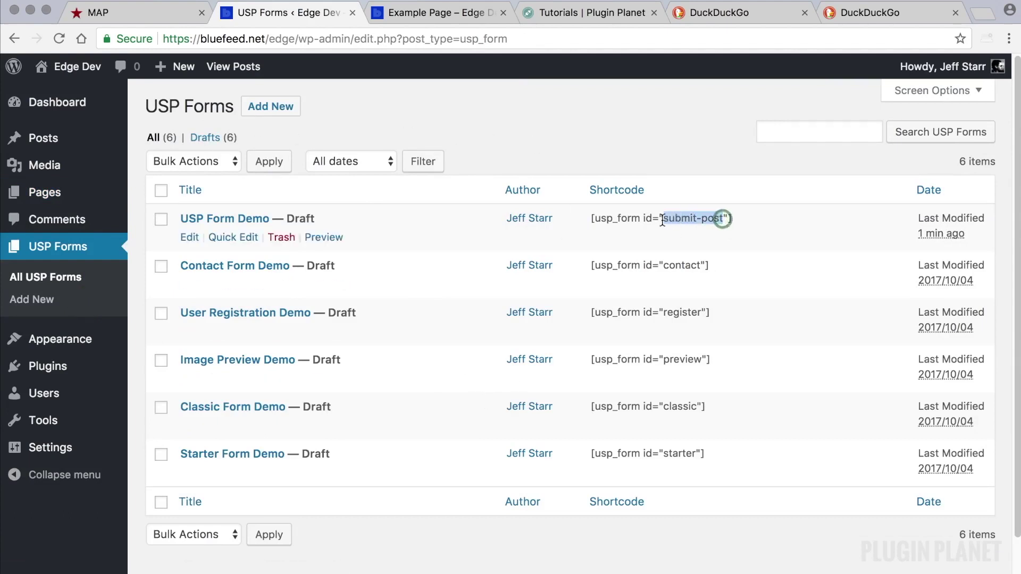
pyautogui.click(608, 138)
pyautogui.click(275, 108)
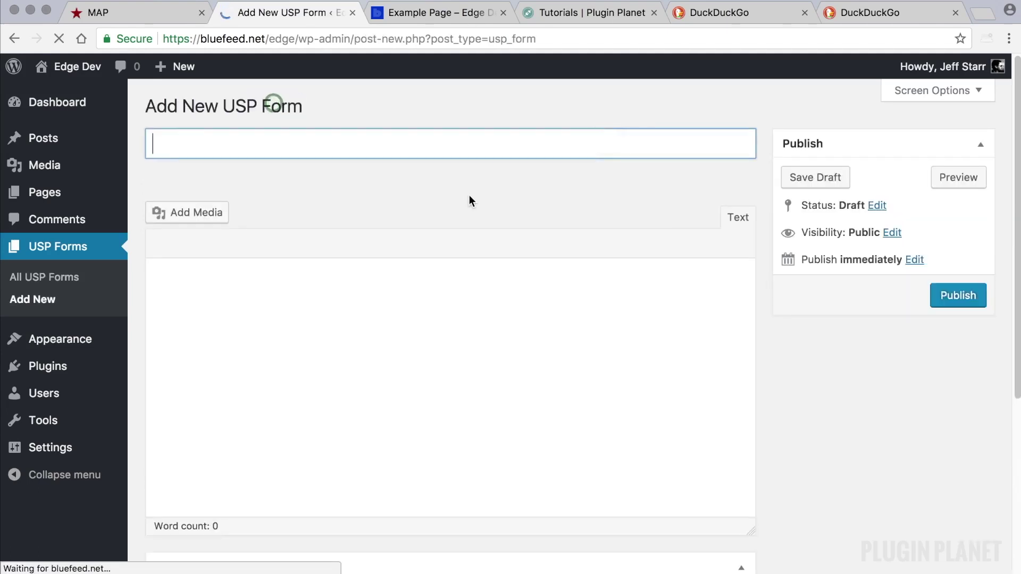
pyautogui.press('shift')
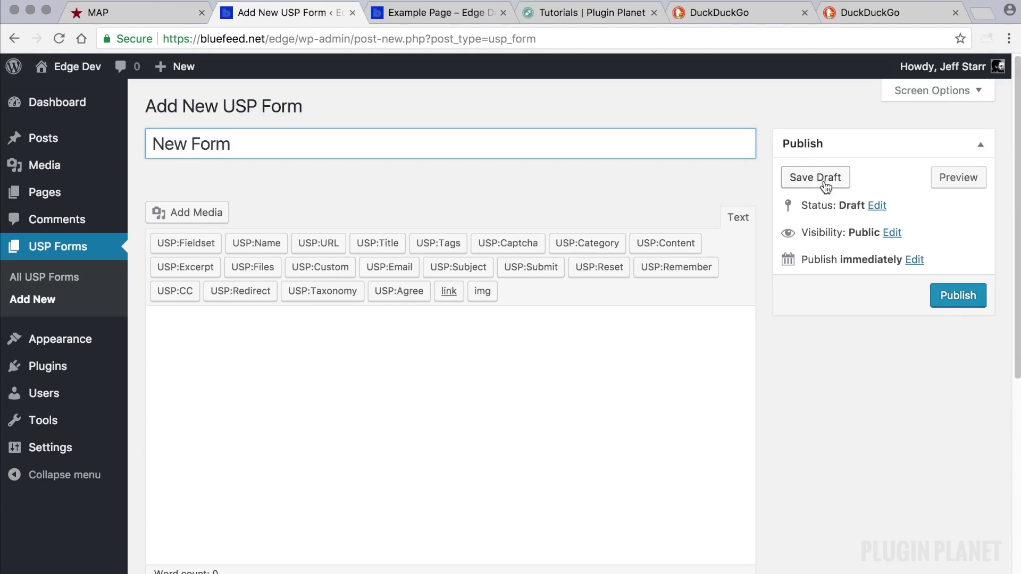
pyautogui.click(965, 301)
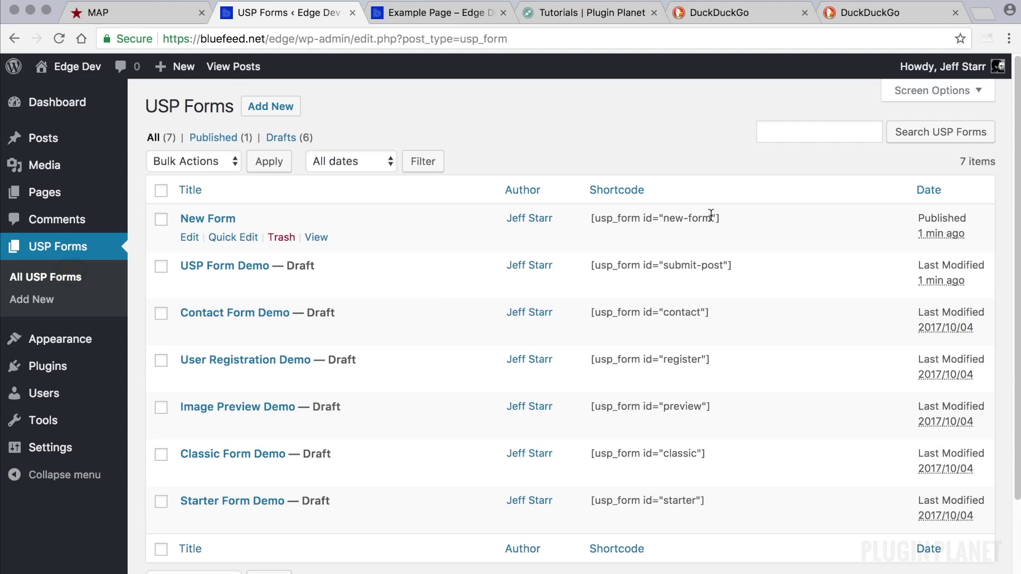
pyautogui.moveTo(665, 218); pyautogui.dragTo(663, 218)
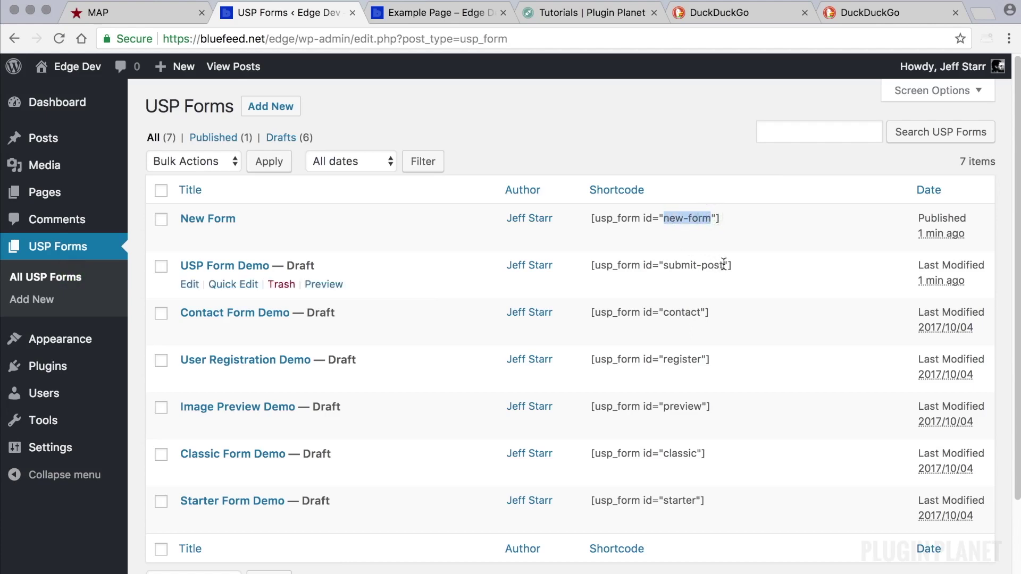
pyautogui.moveTo(724, 264); pyautogui.dragTo(663, 267)
# - Create a new USP form titled 'Another New Form', save it as a draft, and return to All USP Forms
pyautogui.moveTo(700, 311); pyautogui.dragTo(667, 313)
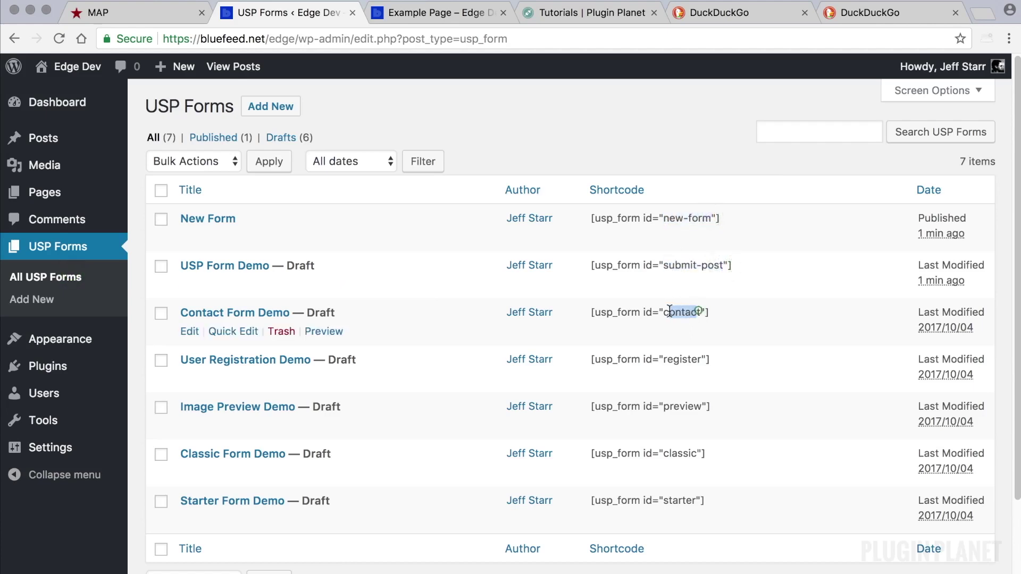
pyautogui.click(698, 311)
pyautogui.click(296, 115)
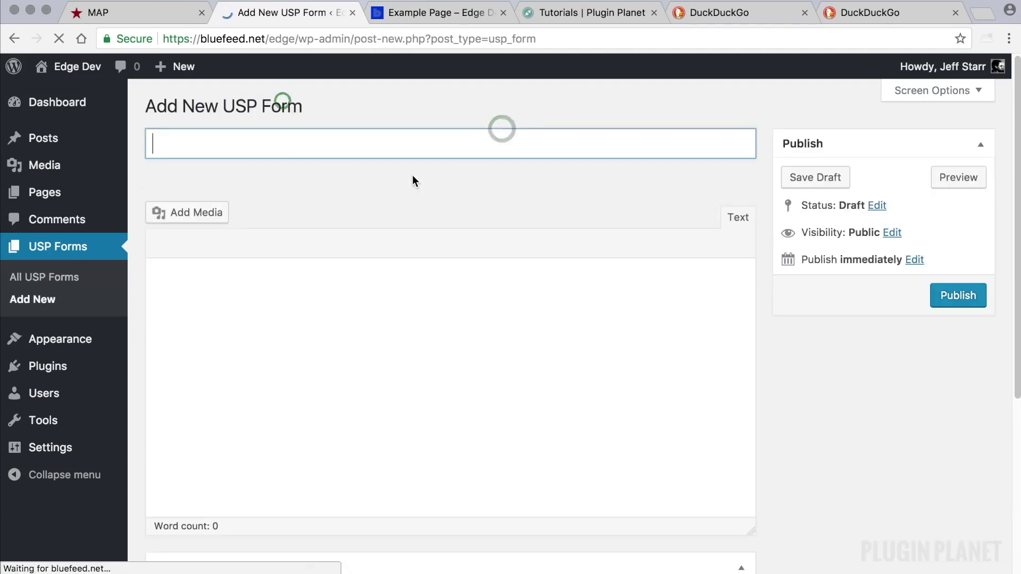
pyautogui.write('N')
pyautogui.press('BackSpace')
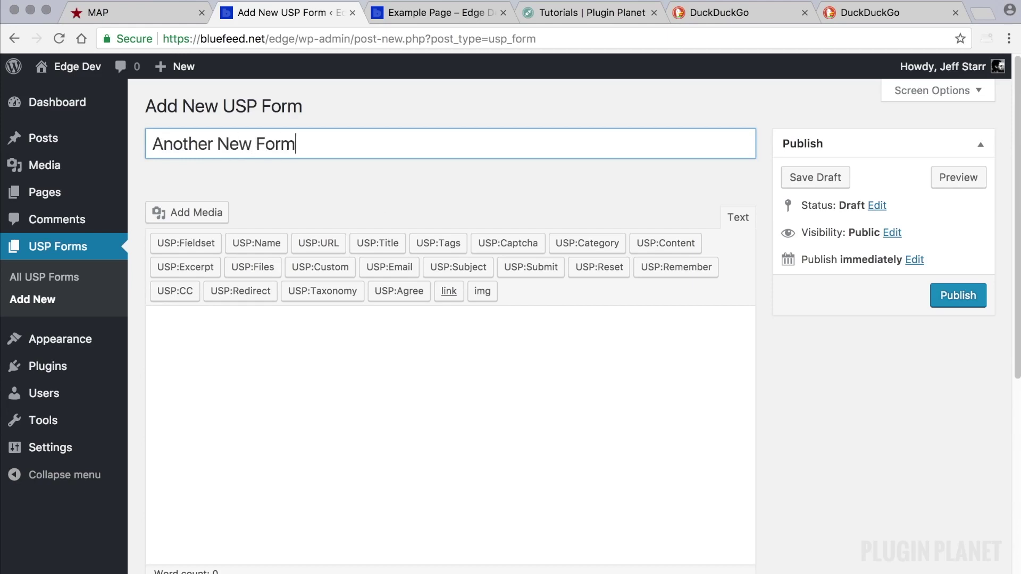
pyautogui.click(820, 176)
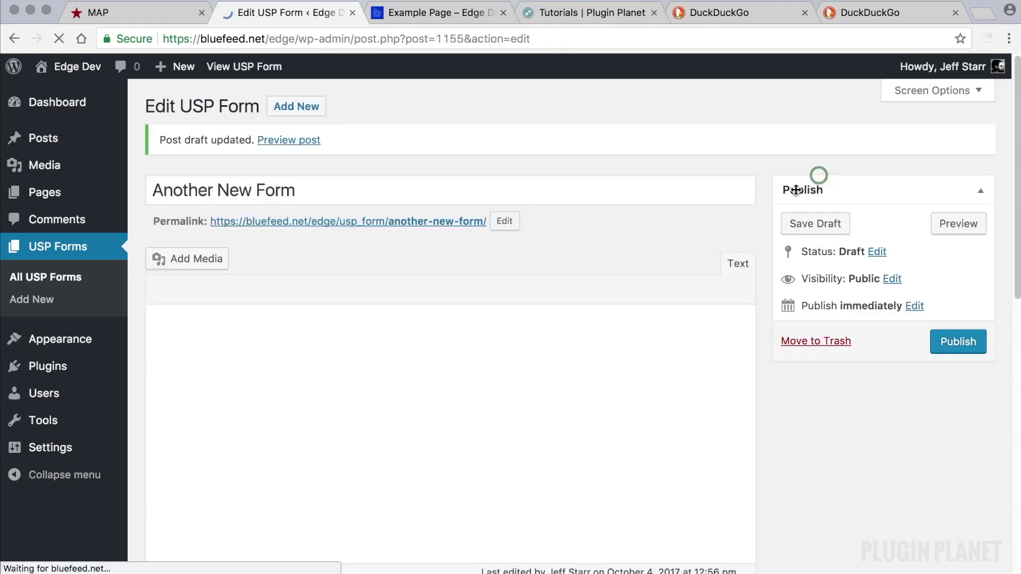
pyautogui.click(80, 279)
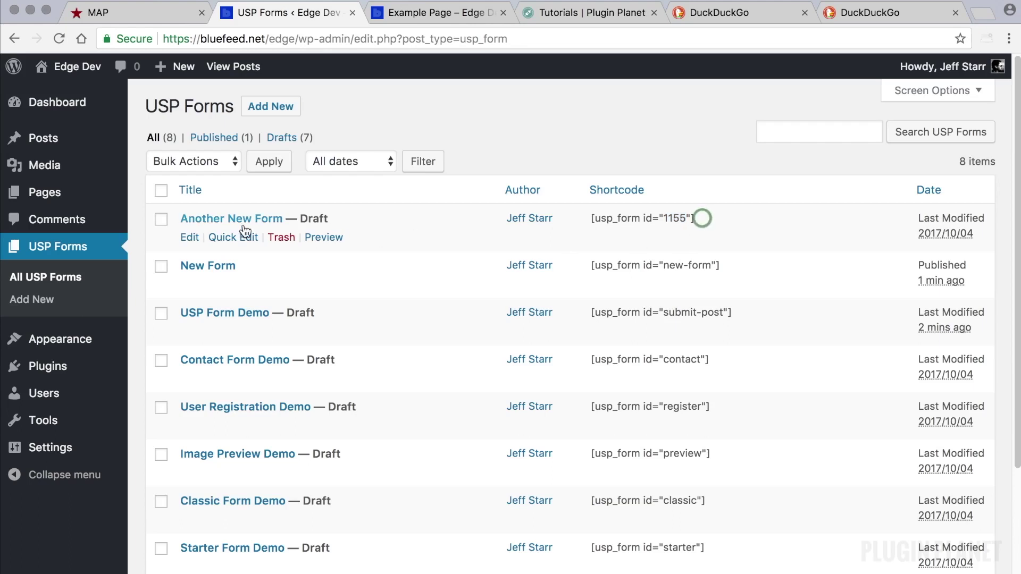
# - Highlight Another New Form's title, its Draft status and its [usp_form id="1155"] shortcode in the list
pyautogui.click(332, 219)
pyautogui.moveTo(331, 218); pyautogui.dragTo(180, 219)
pyautogui.click(730, 225)
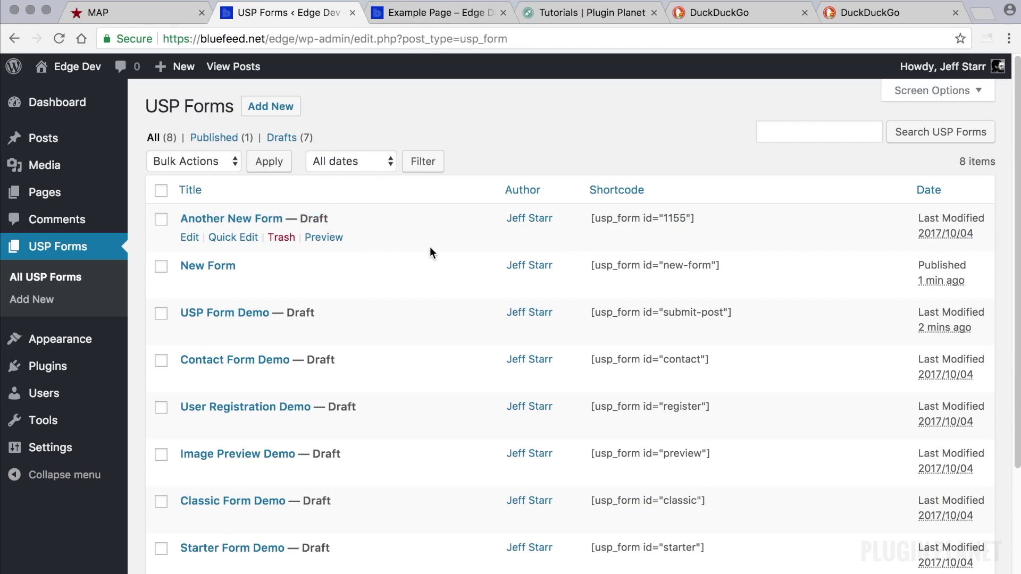
pyautogui.moveTo(661, 212); pyautogui.dragTo(589, 213)
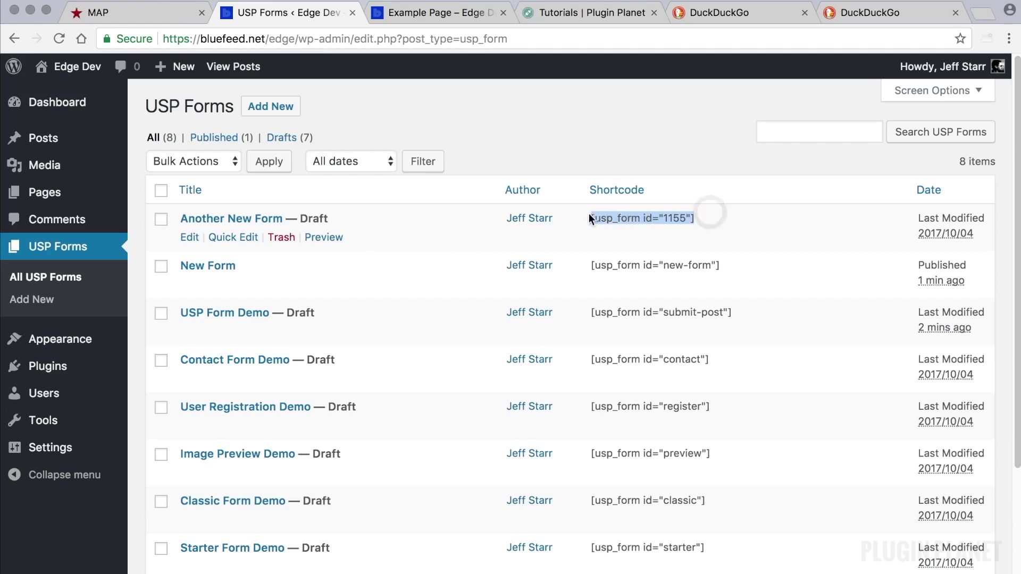
pyautogui.click(680, 218)
pyautogui.click(337, 219)
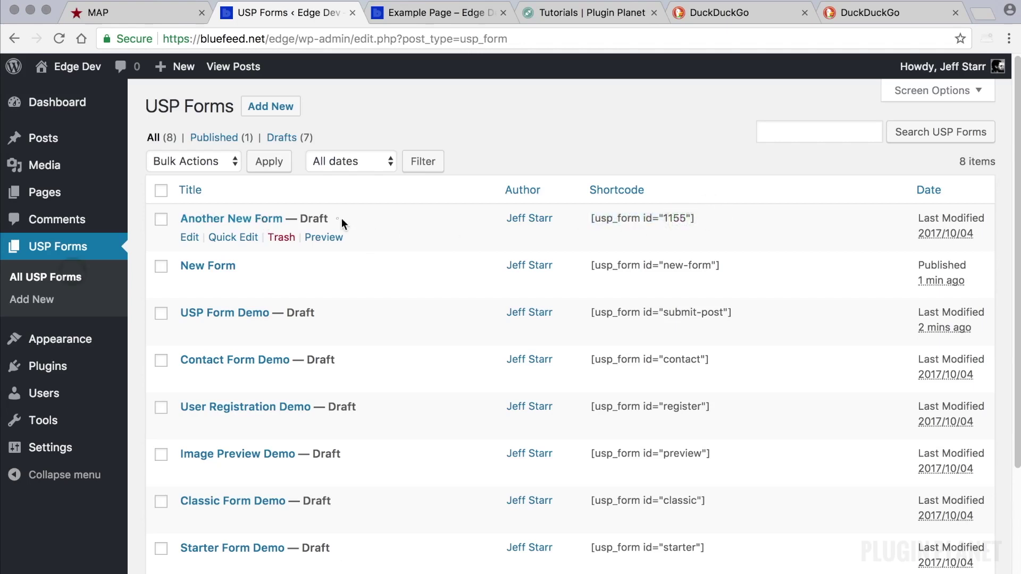
pyautogui.moveTo(694, 219); pyautogui.dragTo(590, 219)
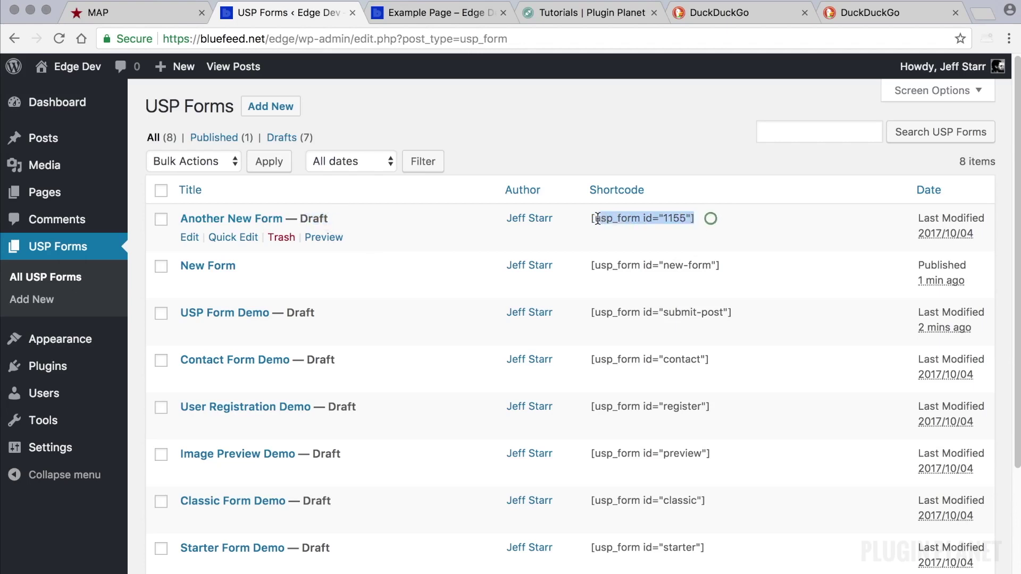
pyautogui.moveTo(332, 218); pyautogui.dragTo(313, 215)
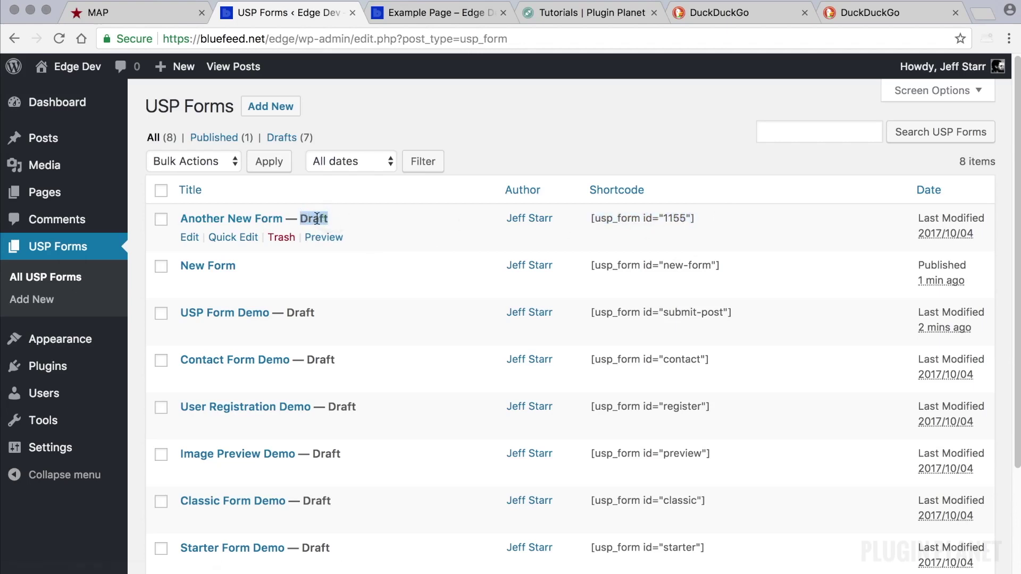
# - Change Another New Form's slug to another-new-form-whatever, check the 1155 usp_shortcode field, and save the draft
pyautogui.click(248, 219)
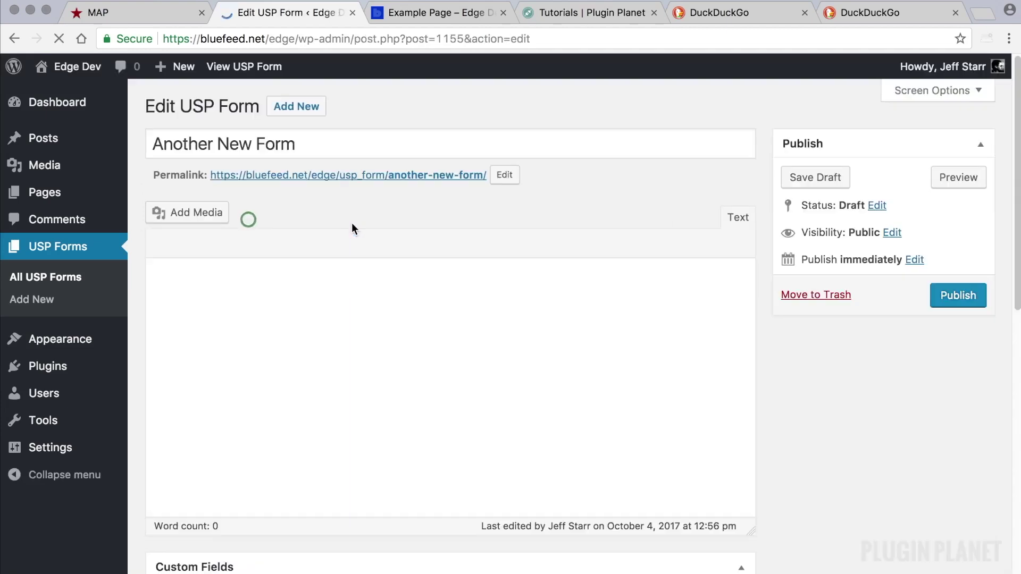
pyautogui.click(505, 175)
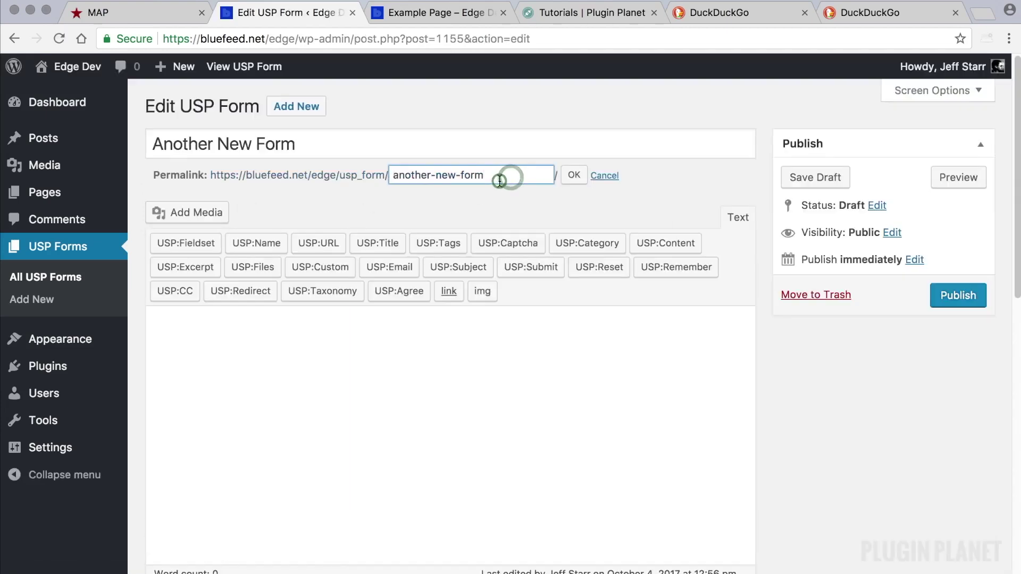
pyautogui.write('-whatever')
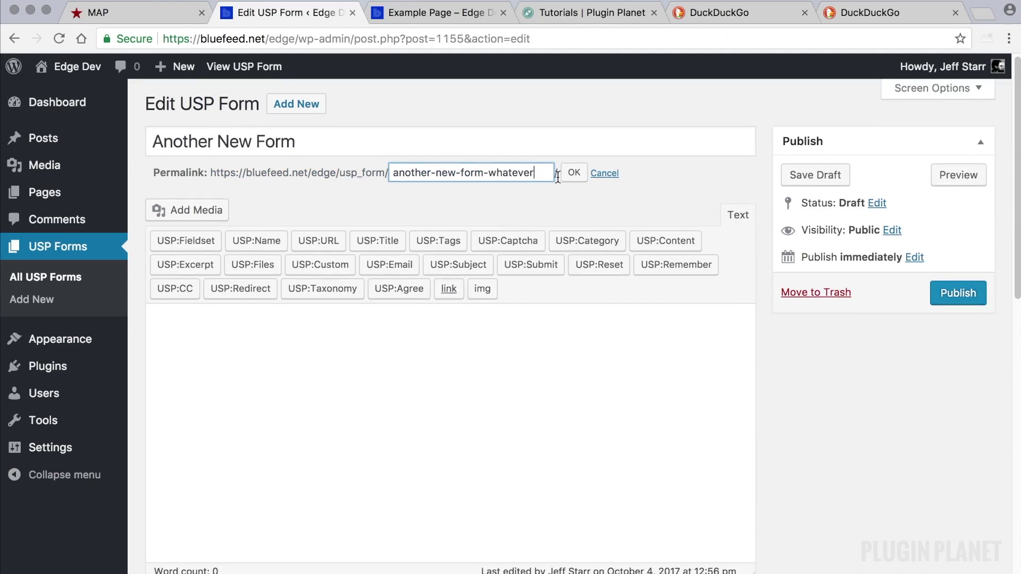
pyautogui.click(574, 174)
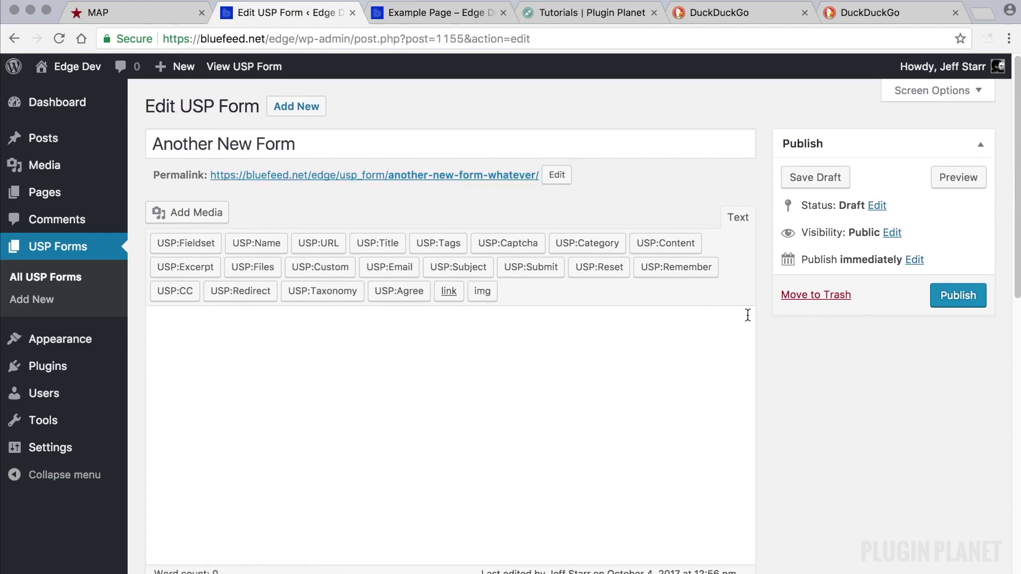
pyautogui.scroll(-8, 809, 343)
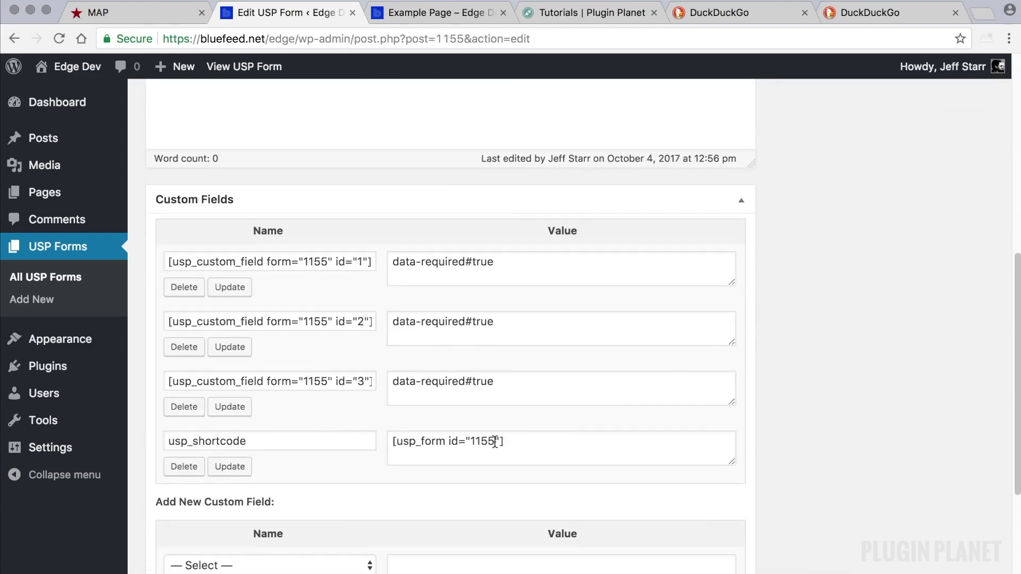
pyautogui.moveTo(495, 441); pyautogui.dragTo(470, 442)
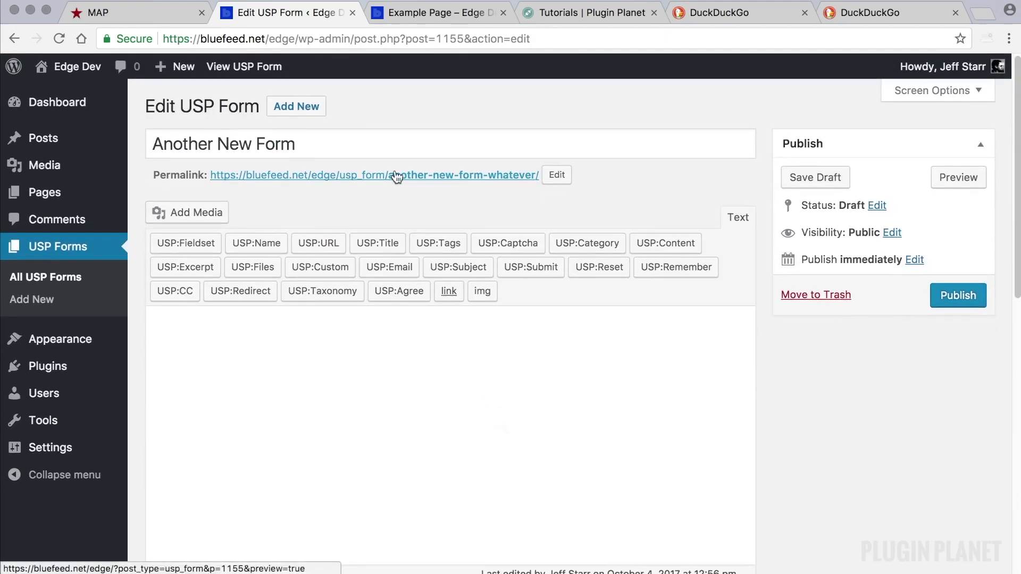
pyautogui.click(818, 179)
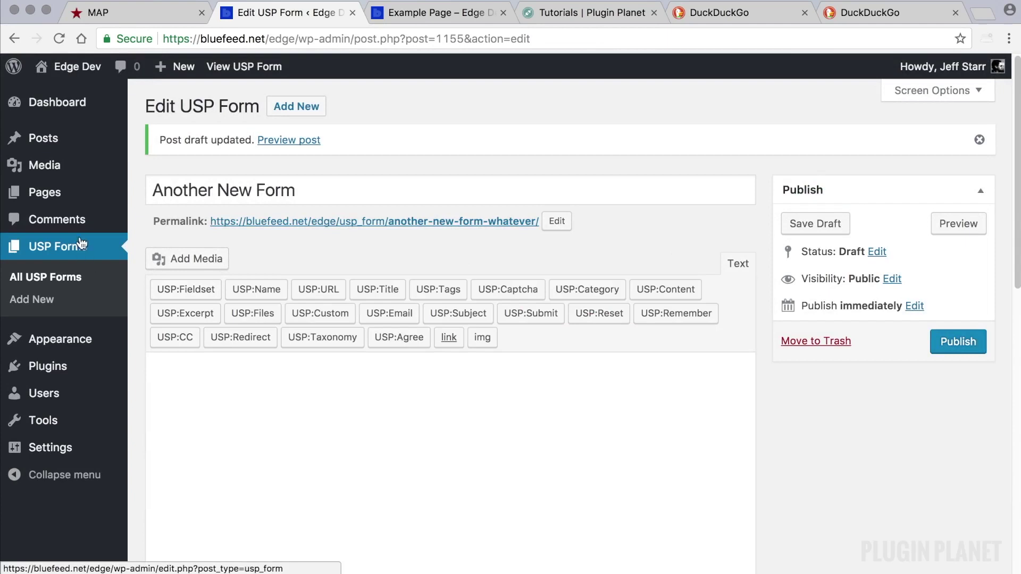
# - Reload the live Example Page to confirm its submission form still shows
pyautogui.moveTo(71, 199)
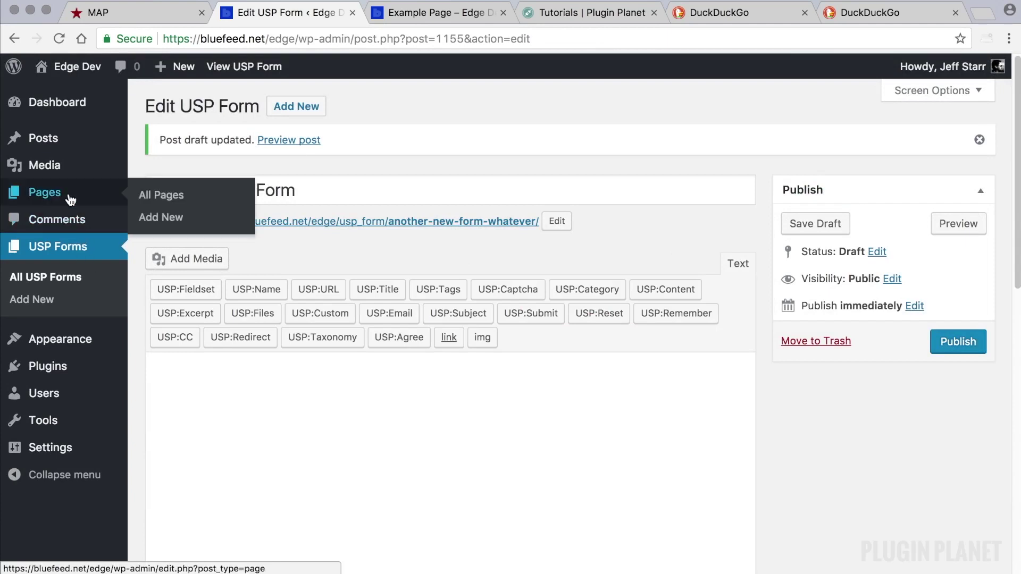
pyautogui.click(433, 13)
pyautogui.click(58, 38)
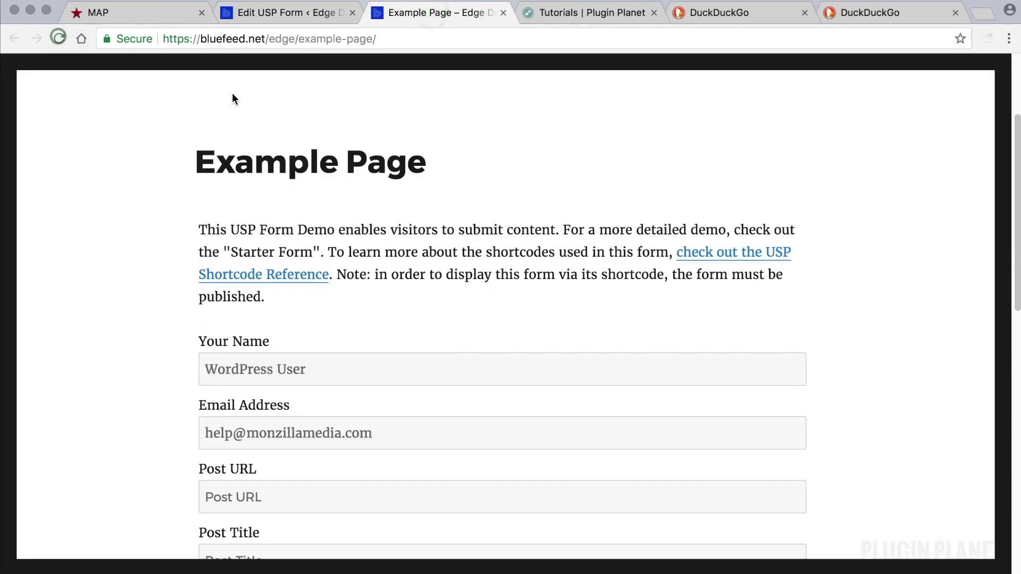
pyautogui.click(288, 12)
# - Check Example Page's content for the [usp_form id="1148"] shortcode
pyautogui.click(59, 196)
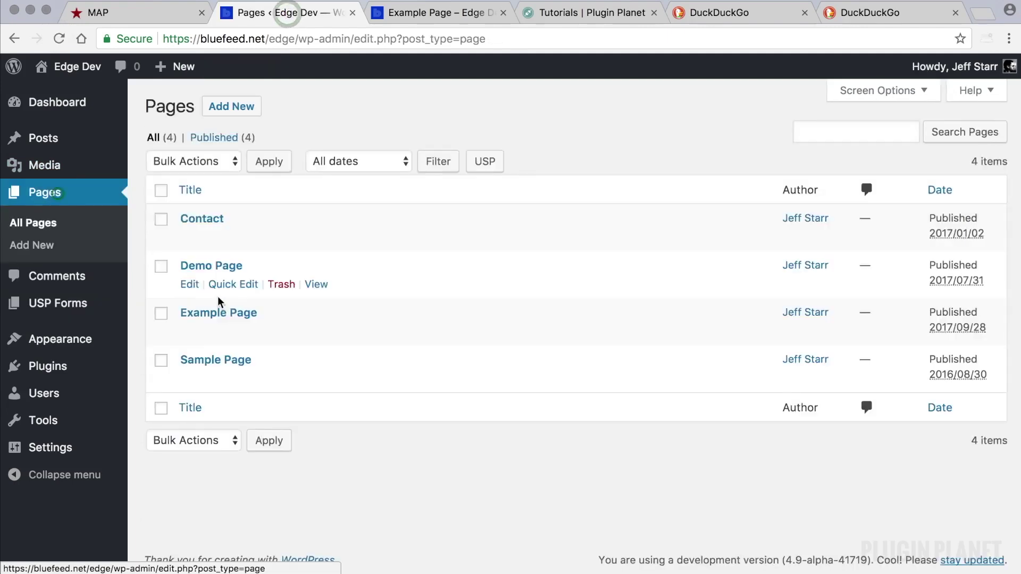
pyautogui.click(218, 317)
pyautogui.moveTo(217, 316); pyautogui.dragTo(154, 273)
pyautogui.click(275, 276)
# - Reload the live Example Page once more, then show the list of all USP forms
pyautogui.click(441, 12)
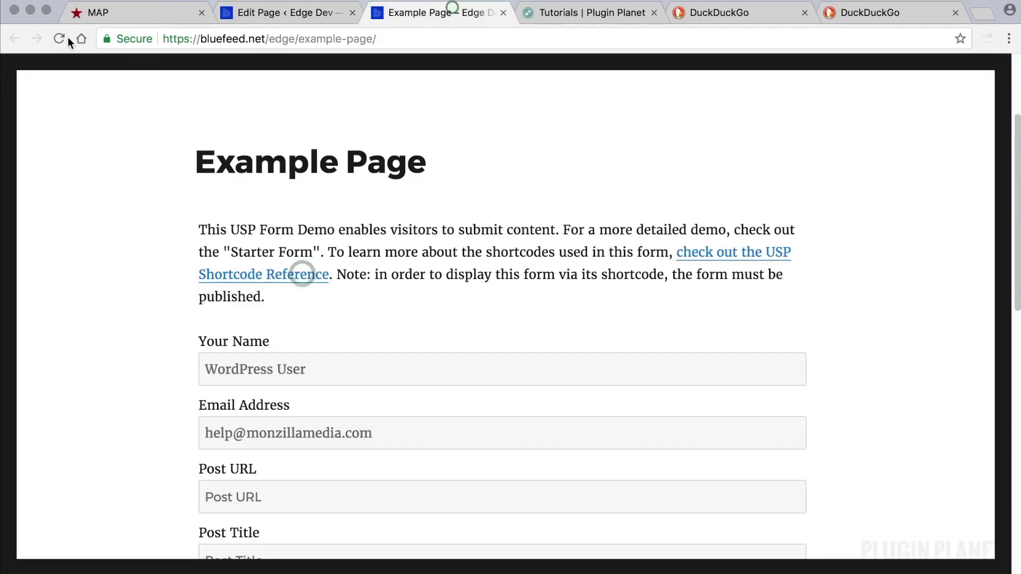
pyautogui.click(59, 38)
pyautogui.click(300, 13)
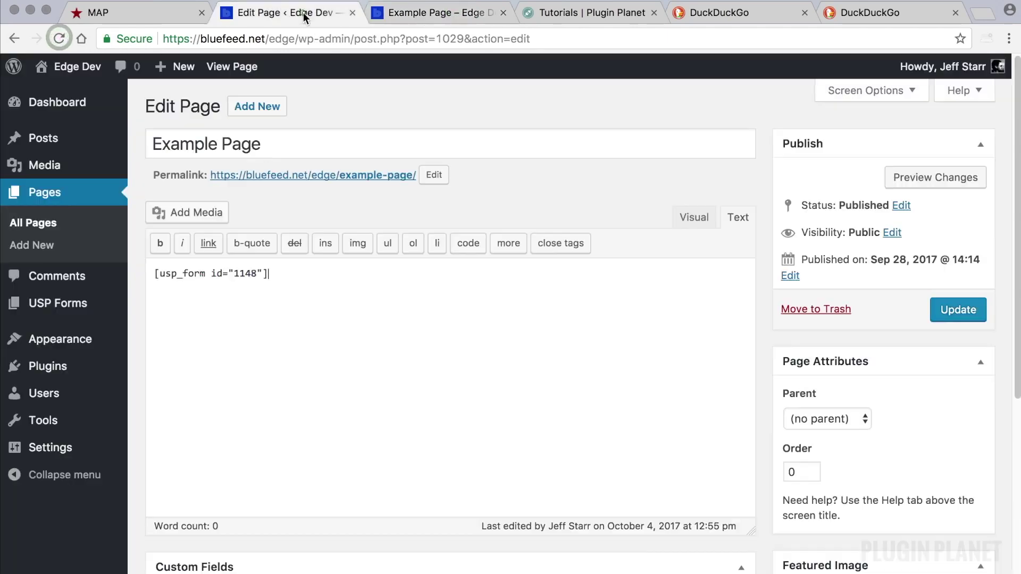
pyautogui.click(78, 299)
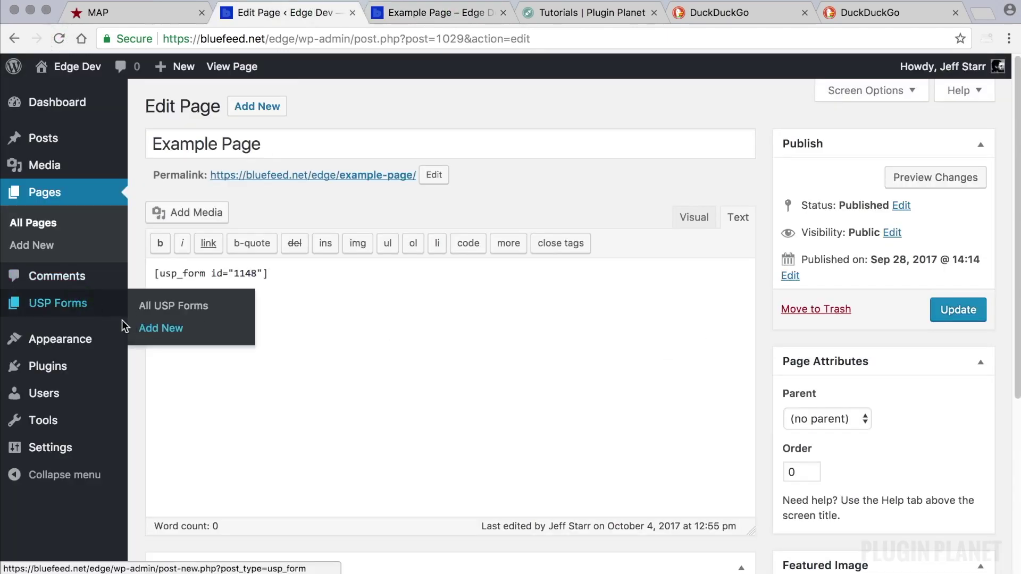
pyautogui.click(62, 302)
pyautogui.scroll(-2, 417, 279)
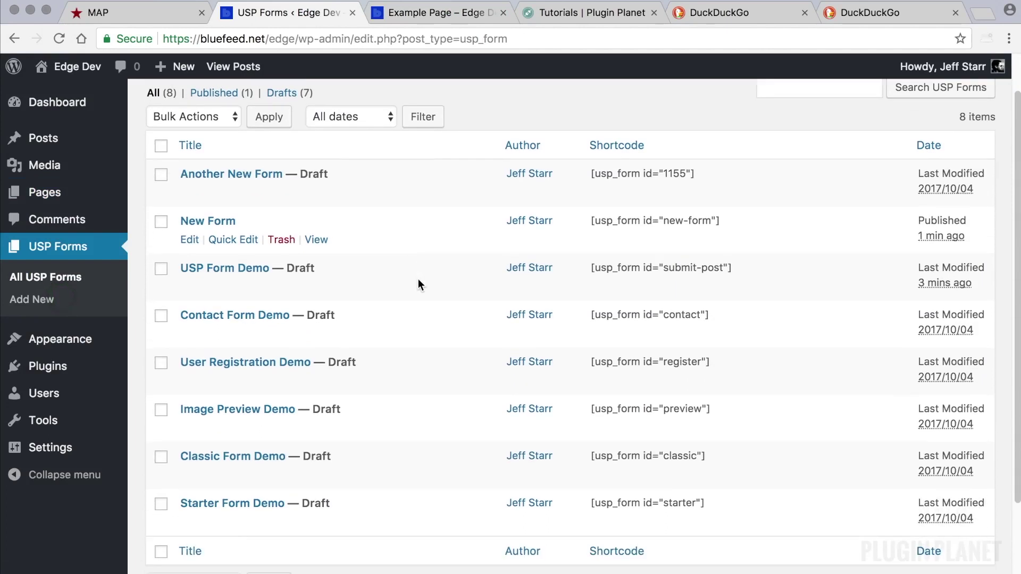
pyautogui.moveTo(711, 224); pyautogui.dragTo(672, 224)
pyautogui.moveTo(686, 173); pyautogui.dragTo(668, 174)
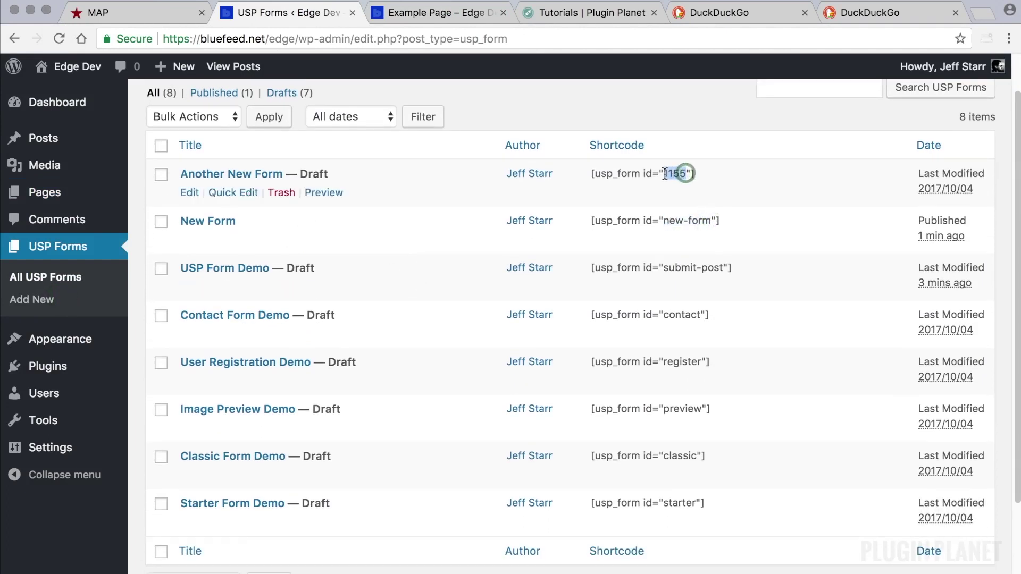
pyautogui.moveTo(725, 217); pyautogui.dragTo(594, 217)
pyautogui.click(742, 183)
pyautogui.moveTo(653, 169); pyautogui.dragTo(589, 167)
pyautogui.click(639, 94)
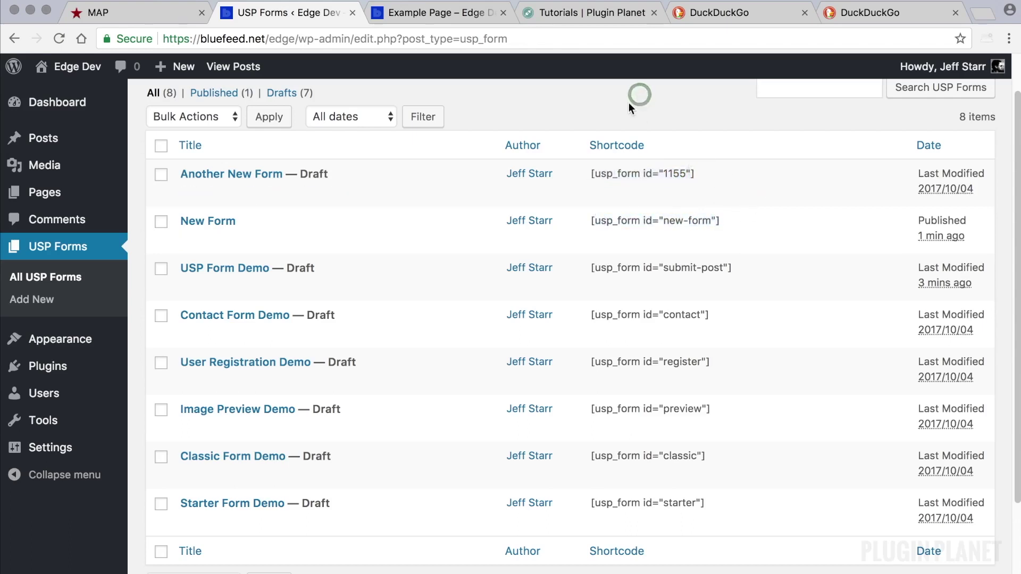